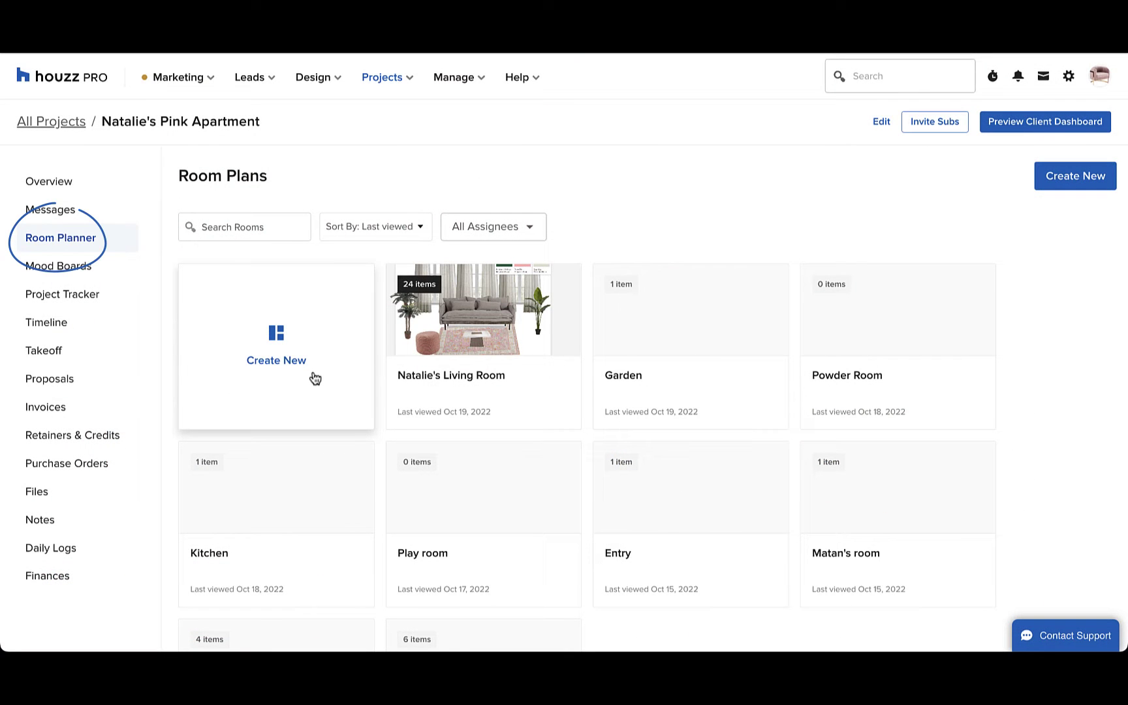
# Step: Open the Living Room plan and insert the Biscay 1-Light Pendant from Project Items
pyautogui.click(476, 333)
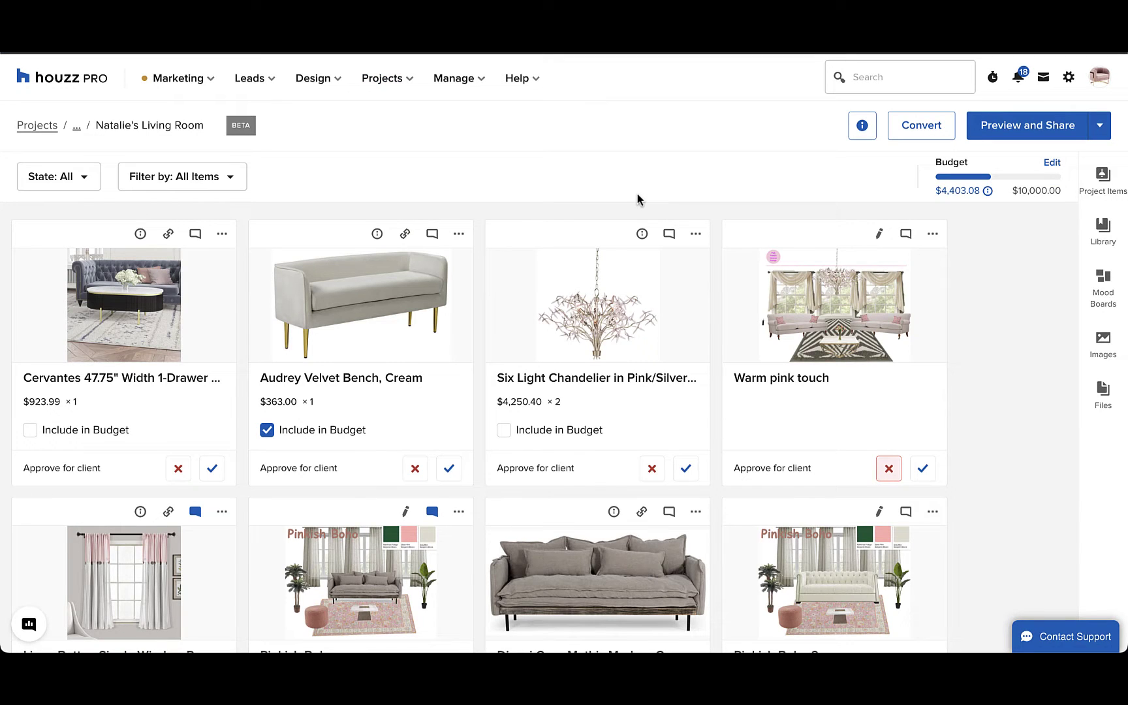
pyautogui.click(1104, 179)
pyautogui.scroll(-2, 989, 264)
pyautogui.moveTo(1037, 319)
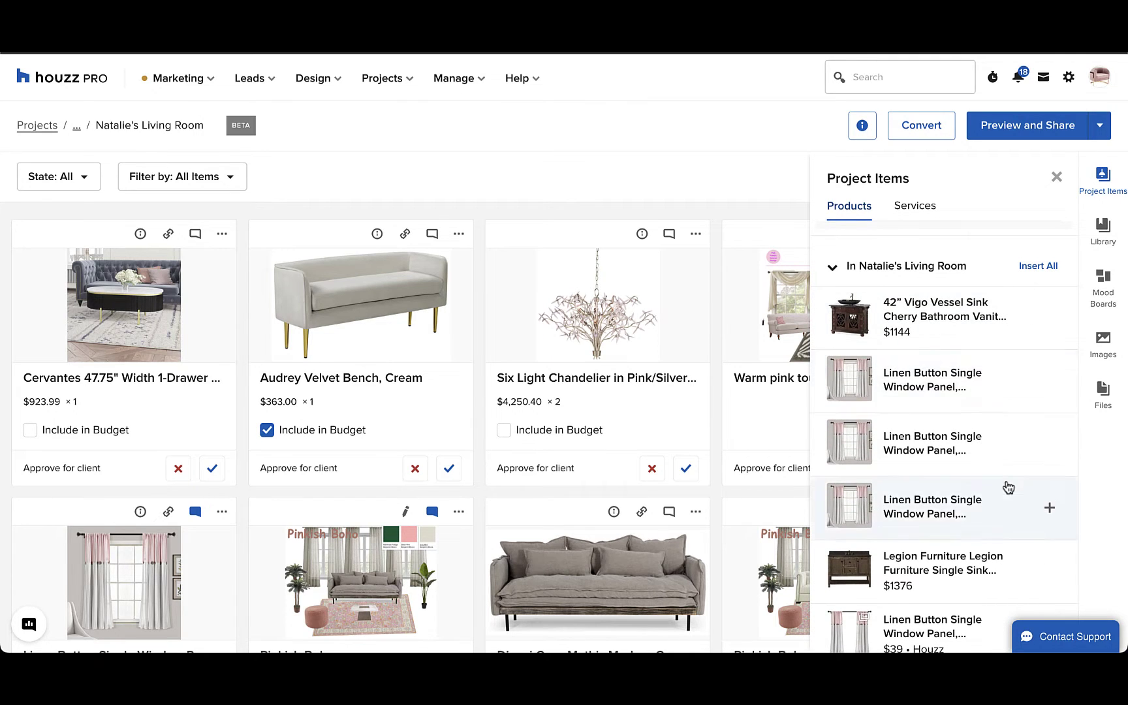
pyautogui.scroll(-3, 1008, 487)
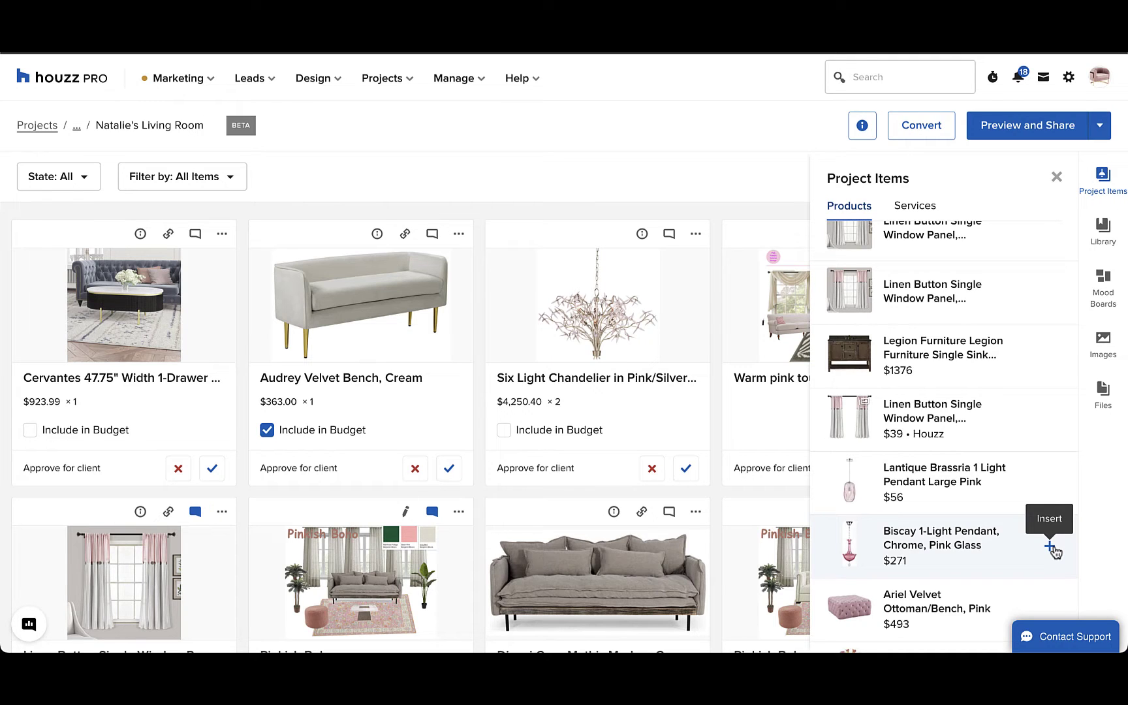
pyautogui.click(1050, 547)
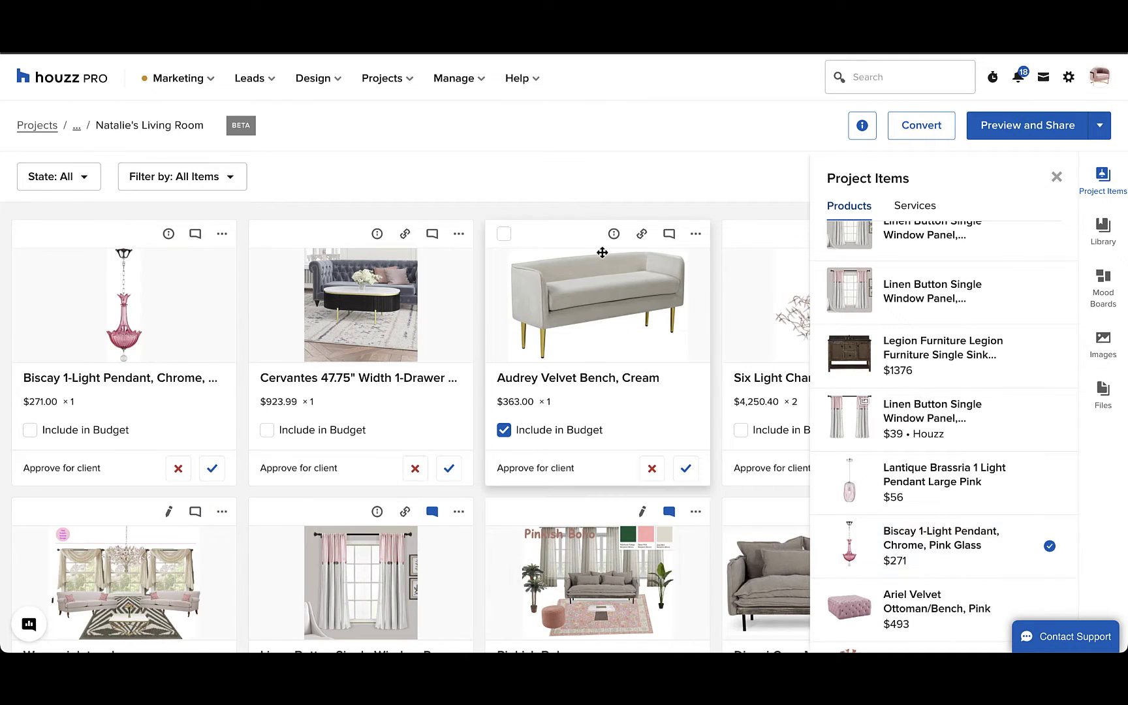
# Step: Browse the product Library and its filters, then view the plan's 10 Mood Boards
pyautogui.scroll(-1, 921, 378)
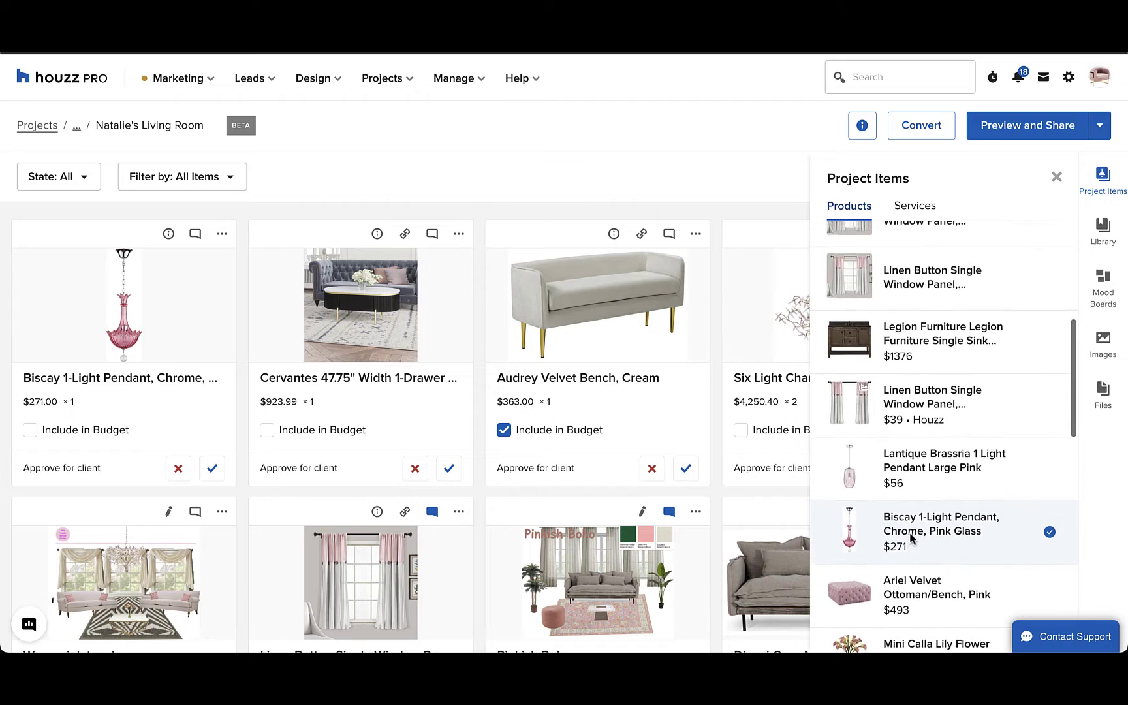
pyautogui.click(1111, 241)
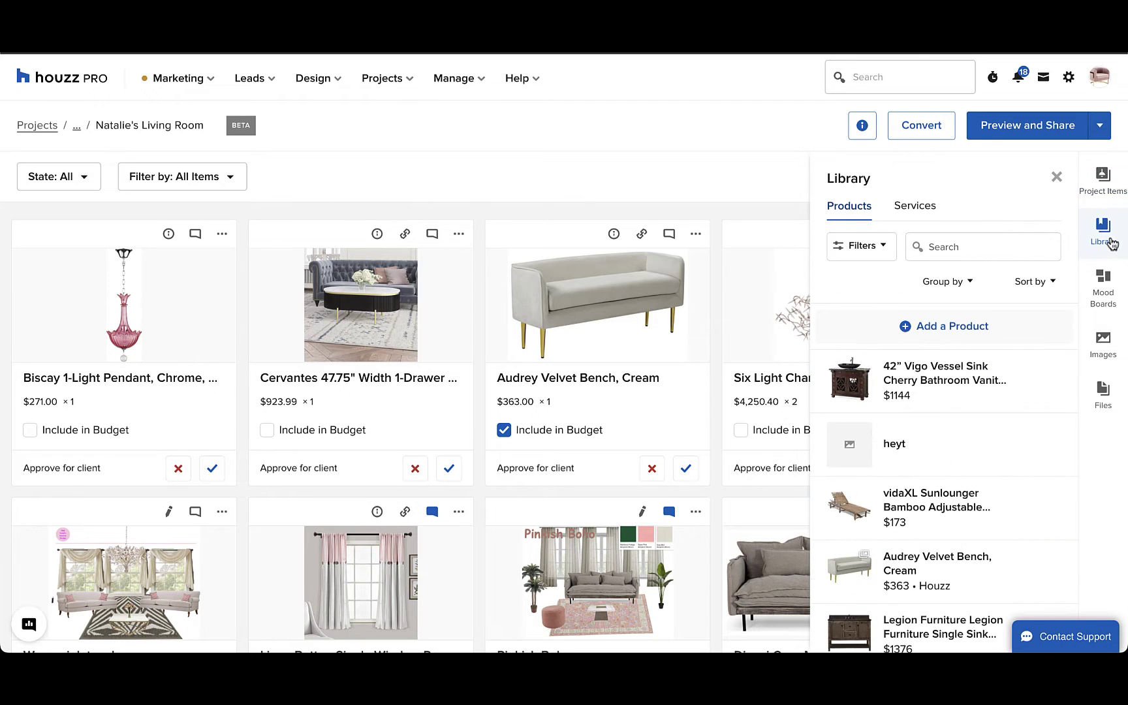
pyautogui.click(870, 247)
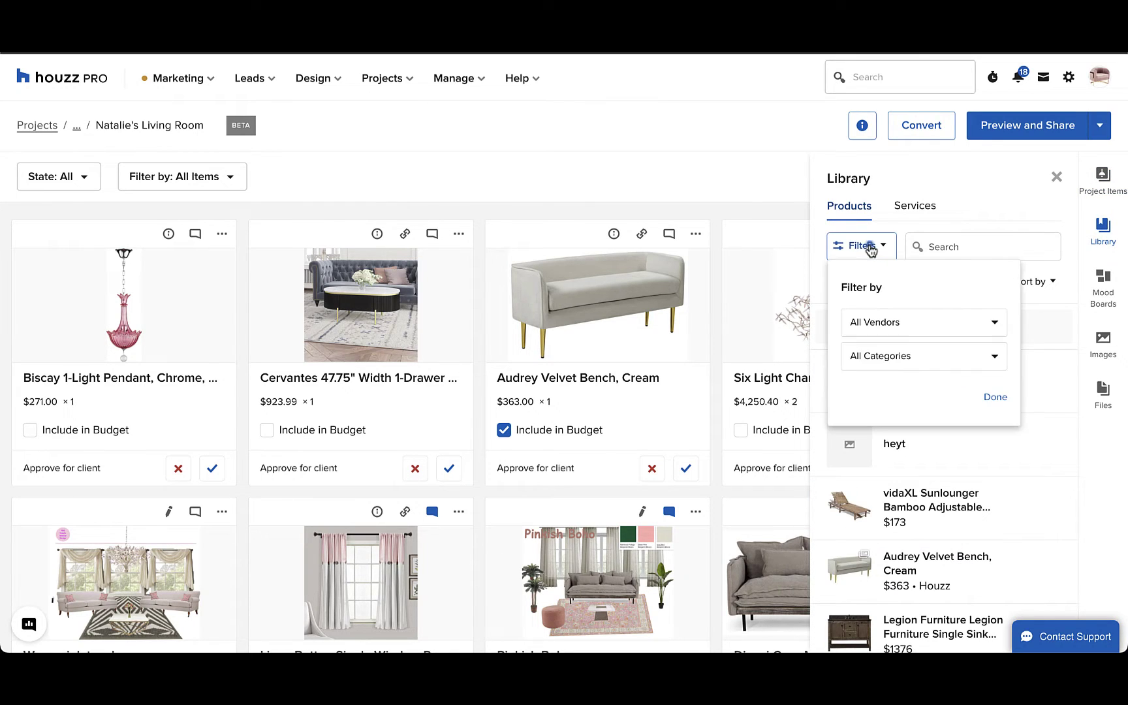
pyautogui.click(870, 247)
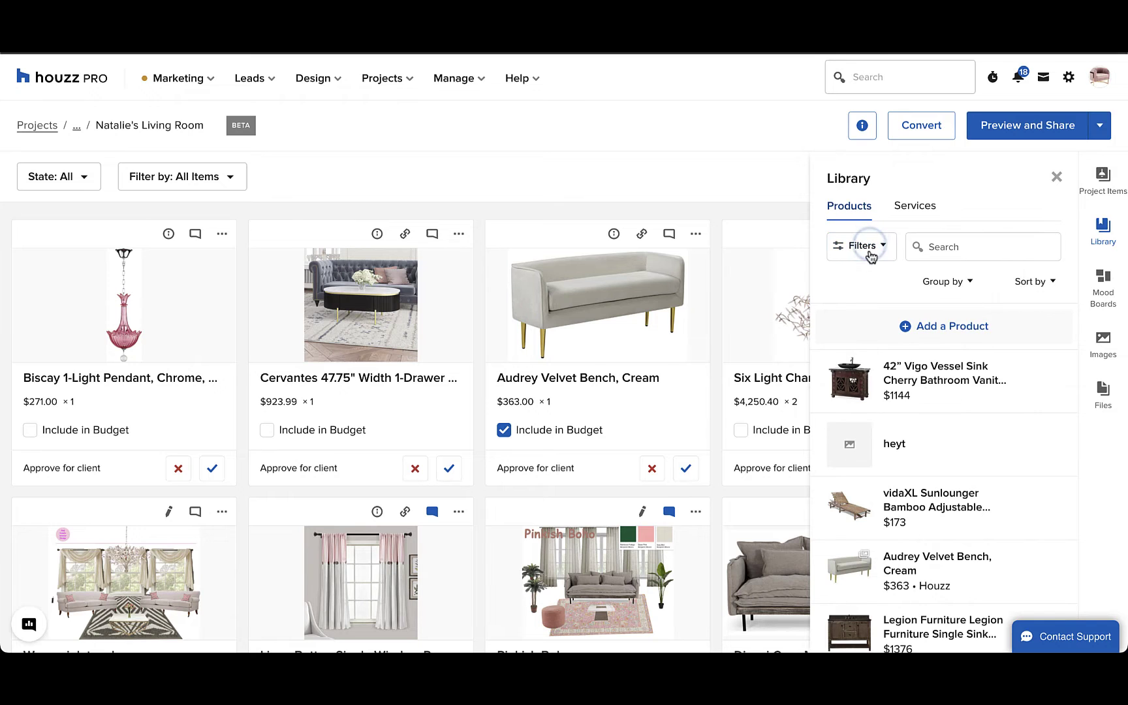
pyautogui.scroll(-3, 941, 555)
pyautogui.scroll(-2, 943, 557)
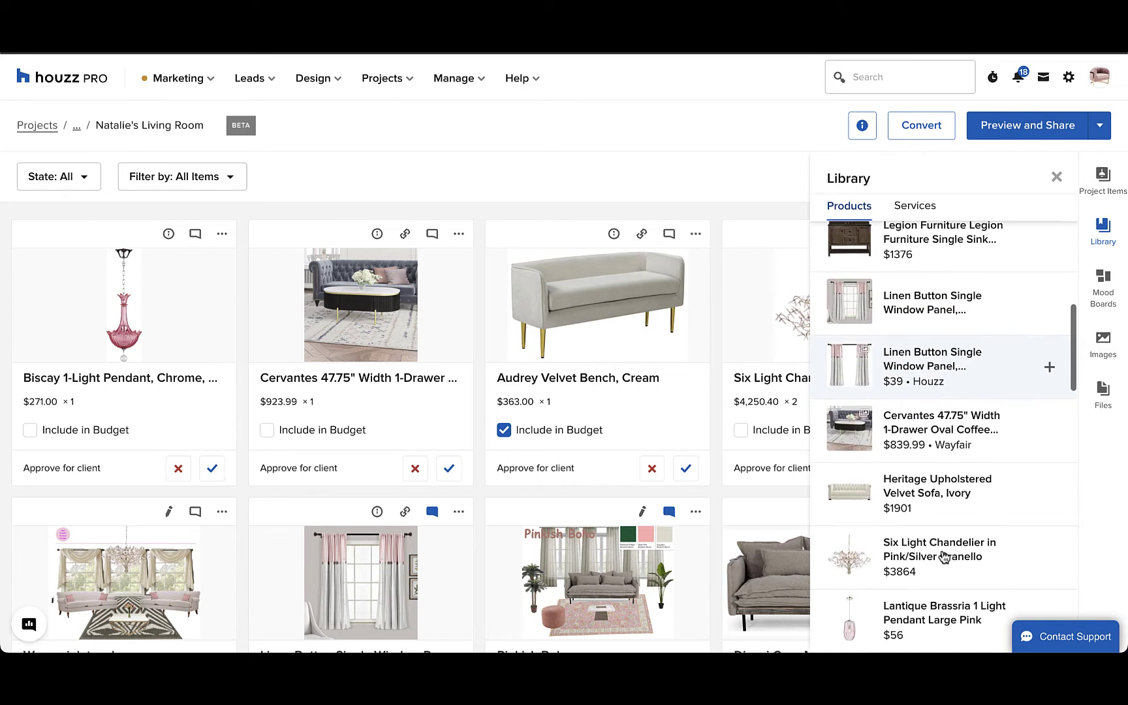
pyautogui.click(1104, 287)
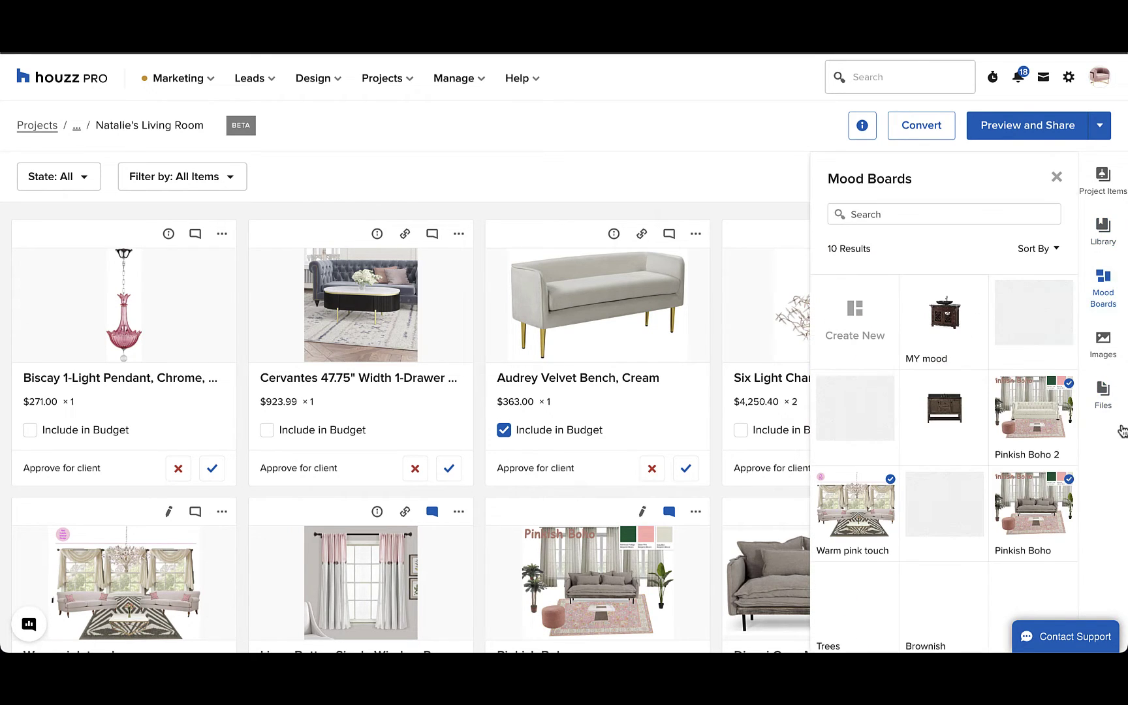
# Step: Insert Beige Classic.jpeg from Images and Materials options.pdf from Files into the plan
pyautogui.click(1103, 353)
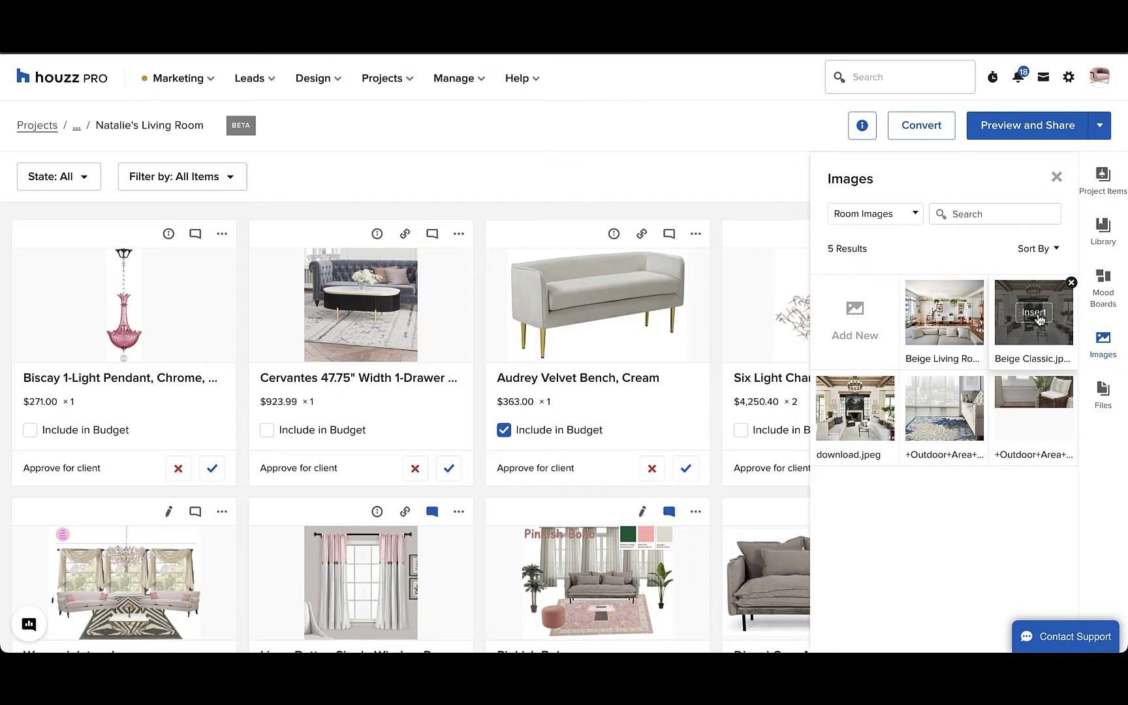
pyautogui.click(1037, 314)
pyautogui.click(1103, 394)
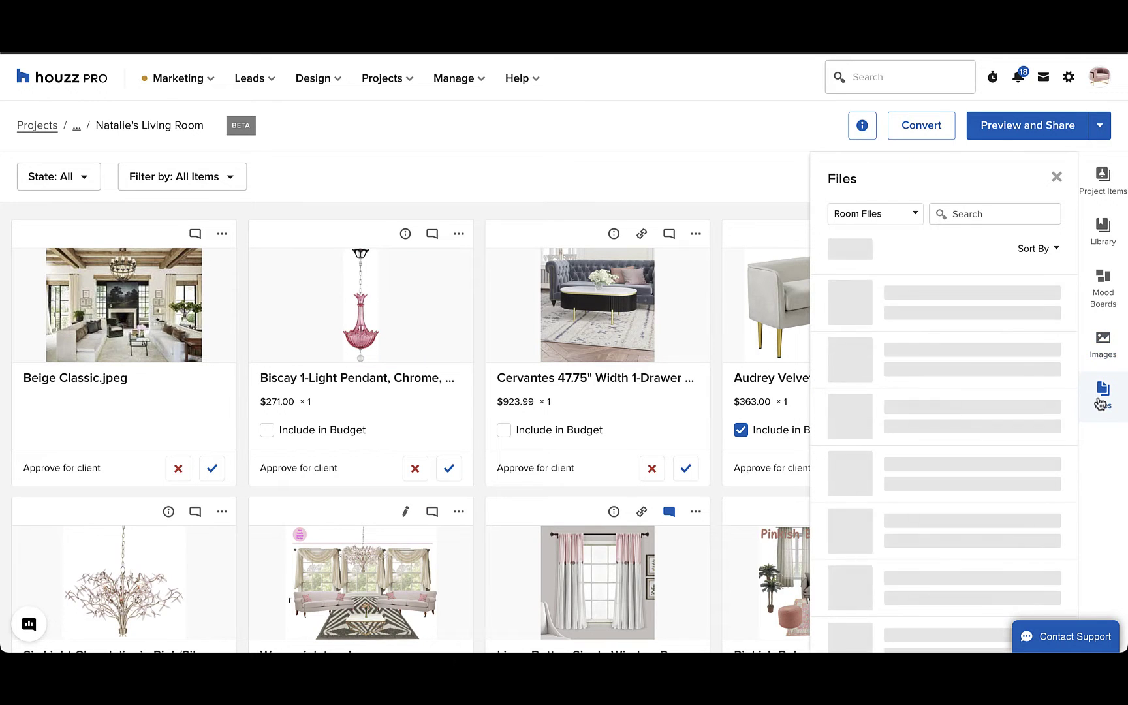
pyautogui.click(991, 374)
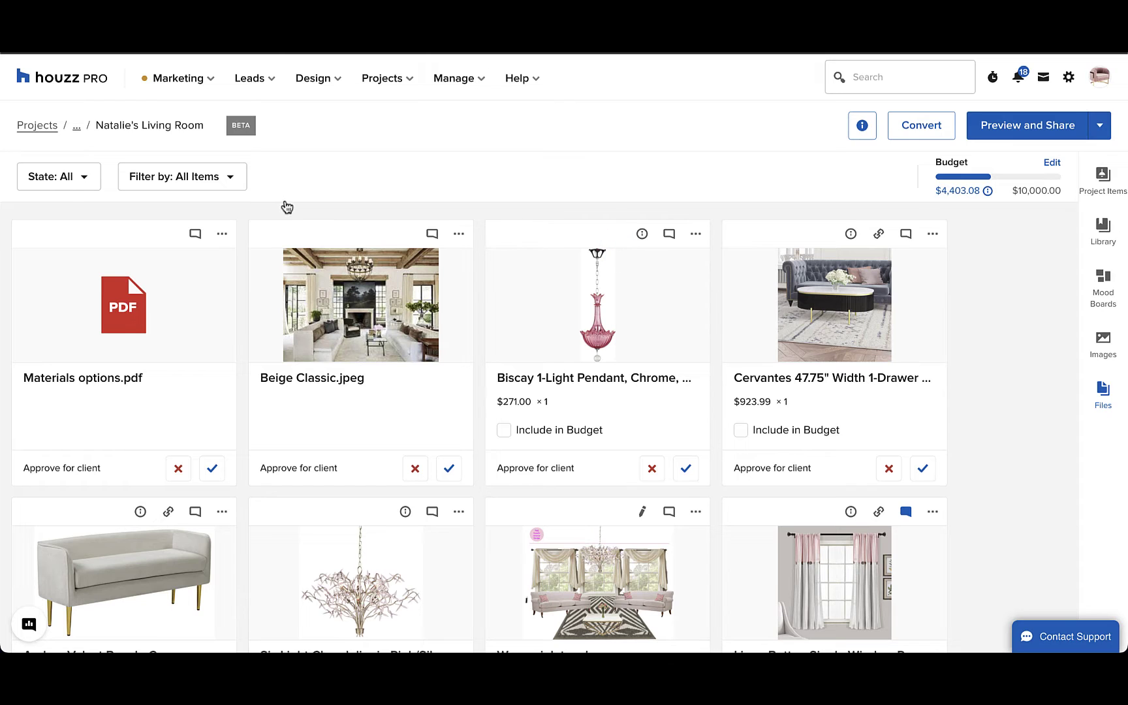
pyautogui.click(67, 181)
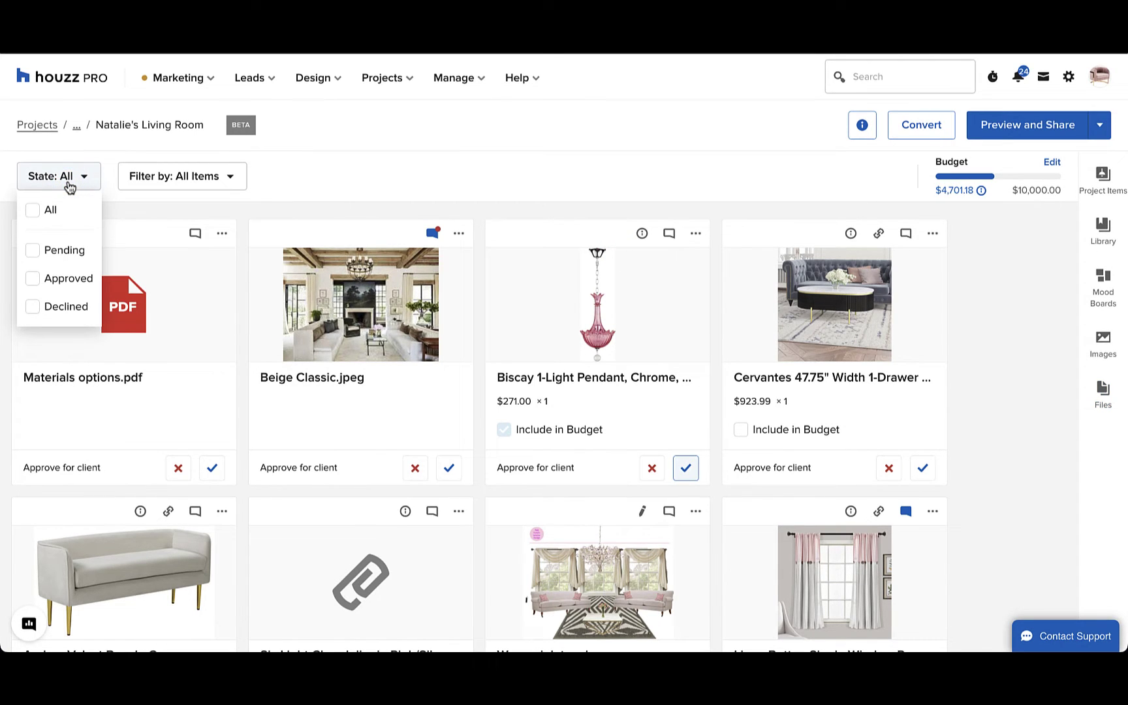
pyautogui.click(174, 184)
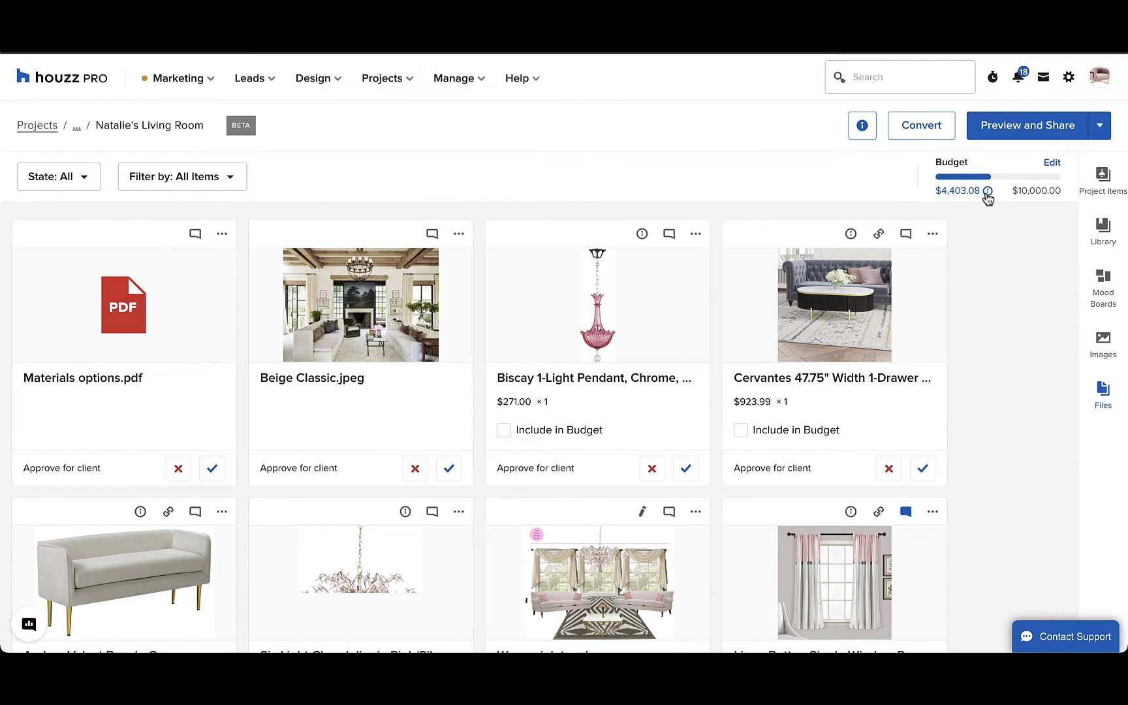
pyautogui.click(987, 192)
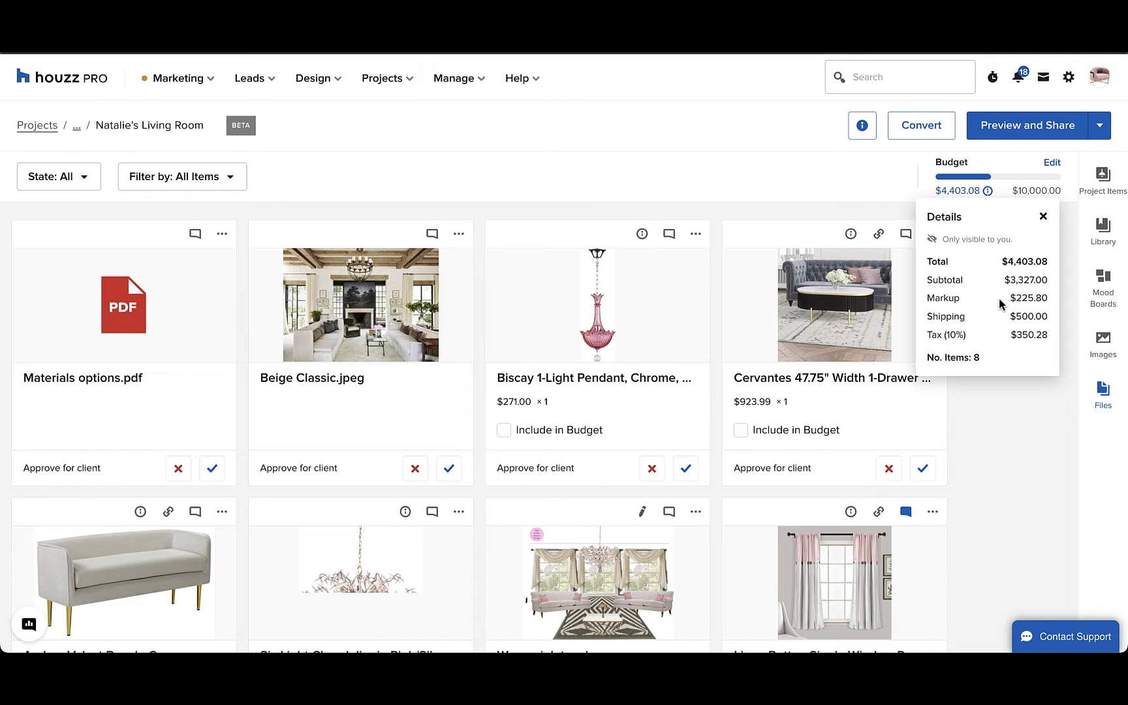
pyautogui.click(1048, 164)
pyautogui.click(1048, 164)
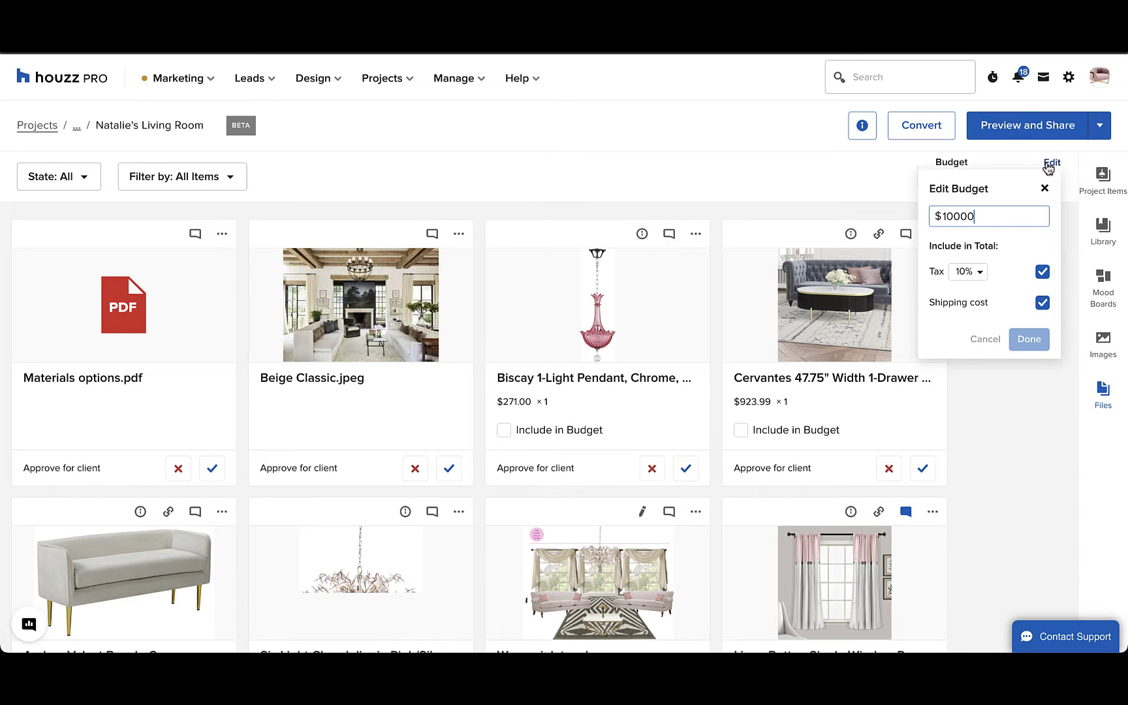
pyautogui.click(1044, 188)
pyautogui.click(431, 235)
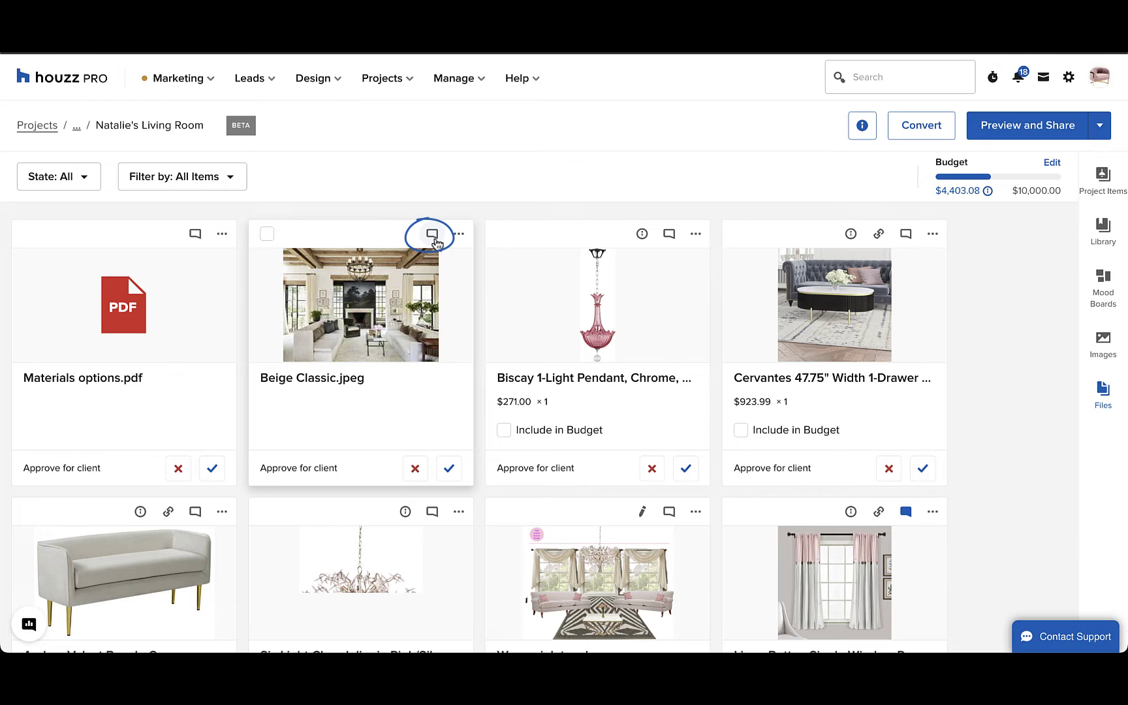
# Step: Comment "Is this the style you're going for?" on Beige Classic.jpeg, tagging the client
pyautogui.write("Is this the style you're going for?")
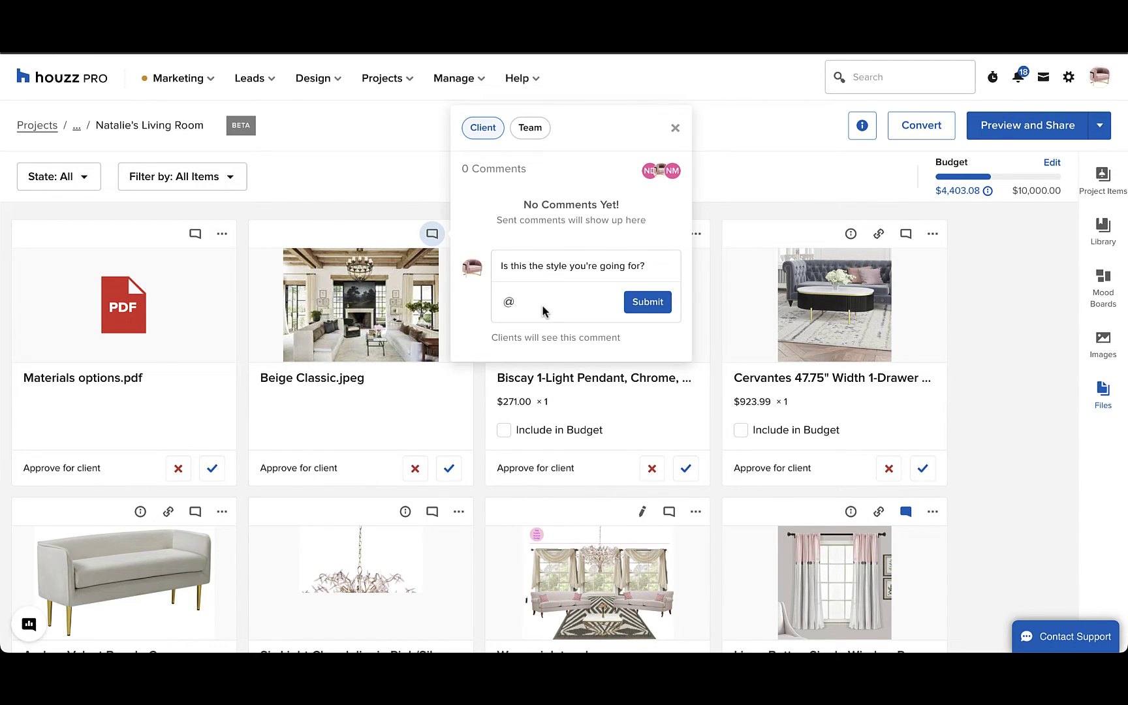
pyautogui.click(544, 305)
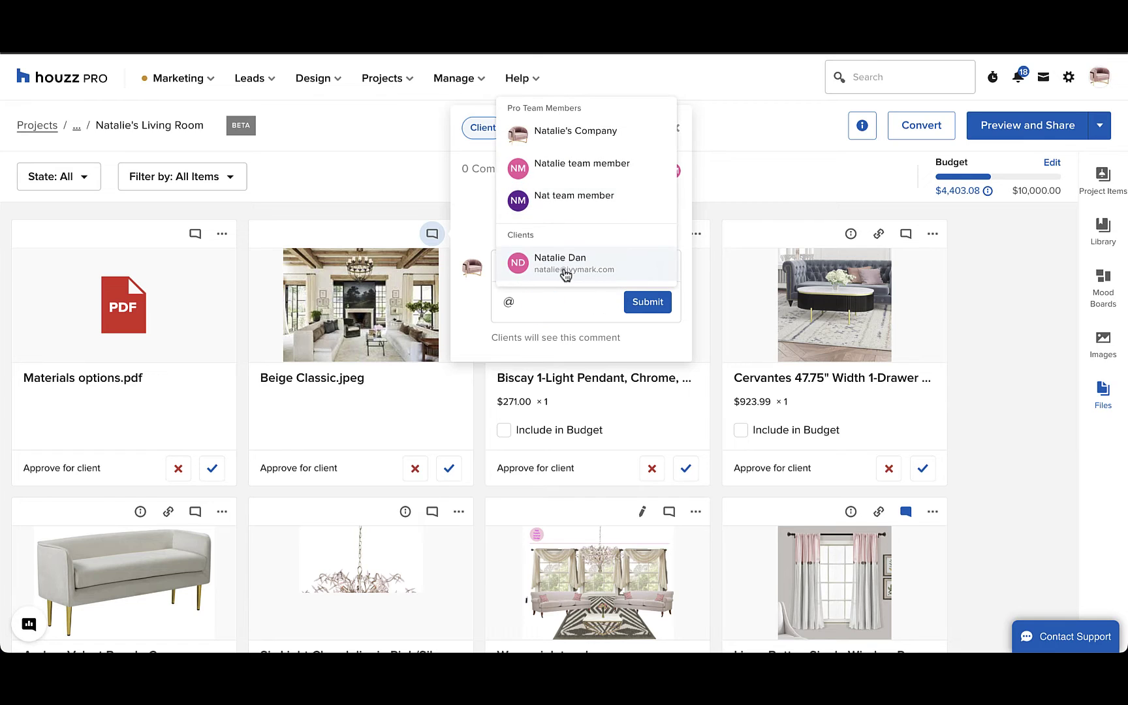
pyautogui.click(565, 269)
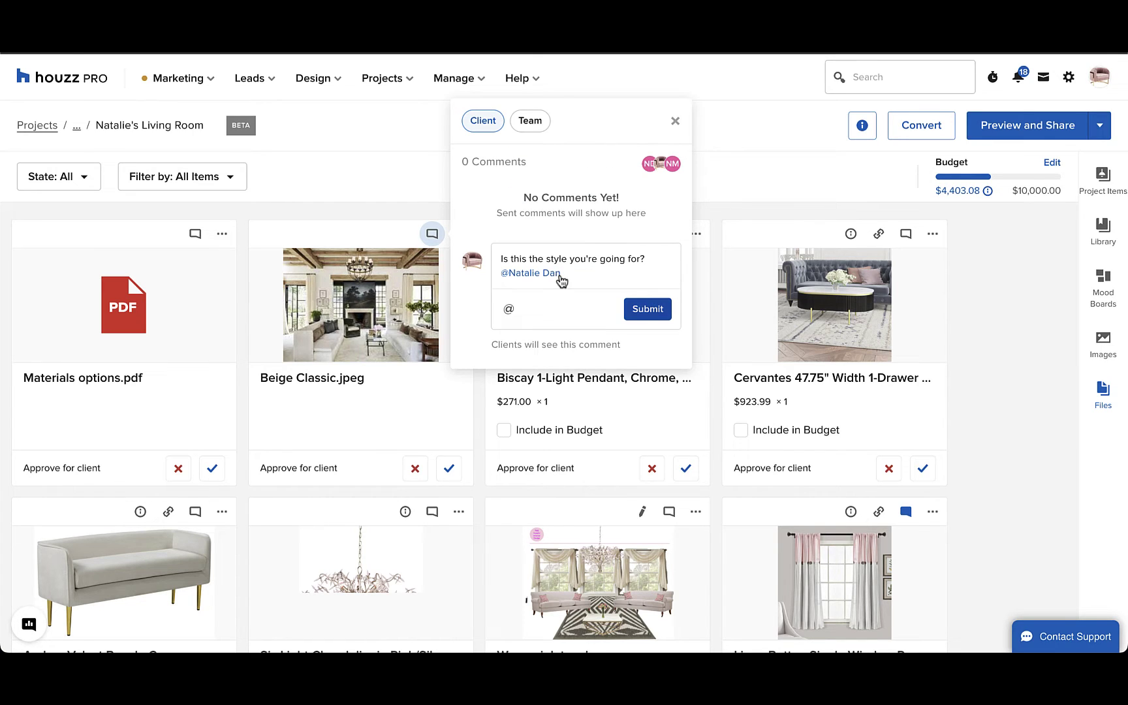
pyautogui.click(647, 309)
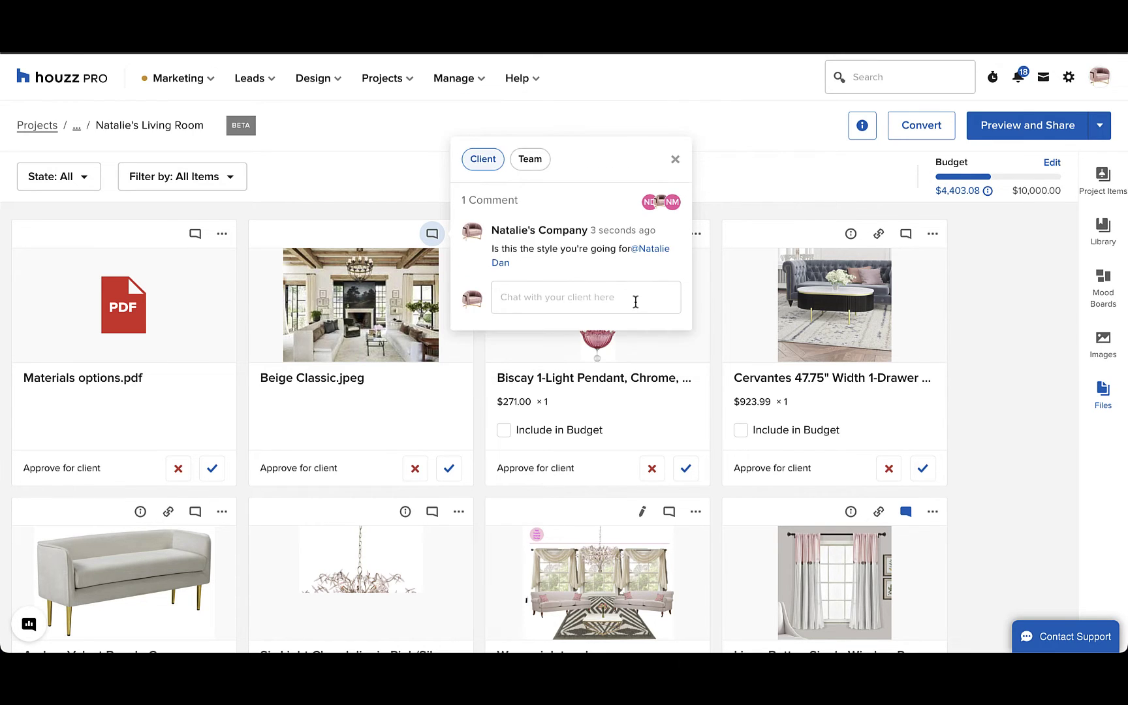
pyautogui.click(676, 161)
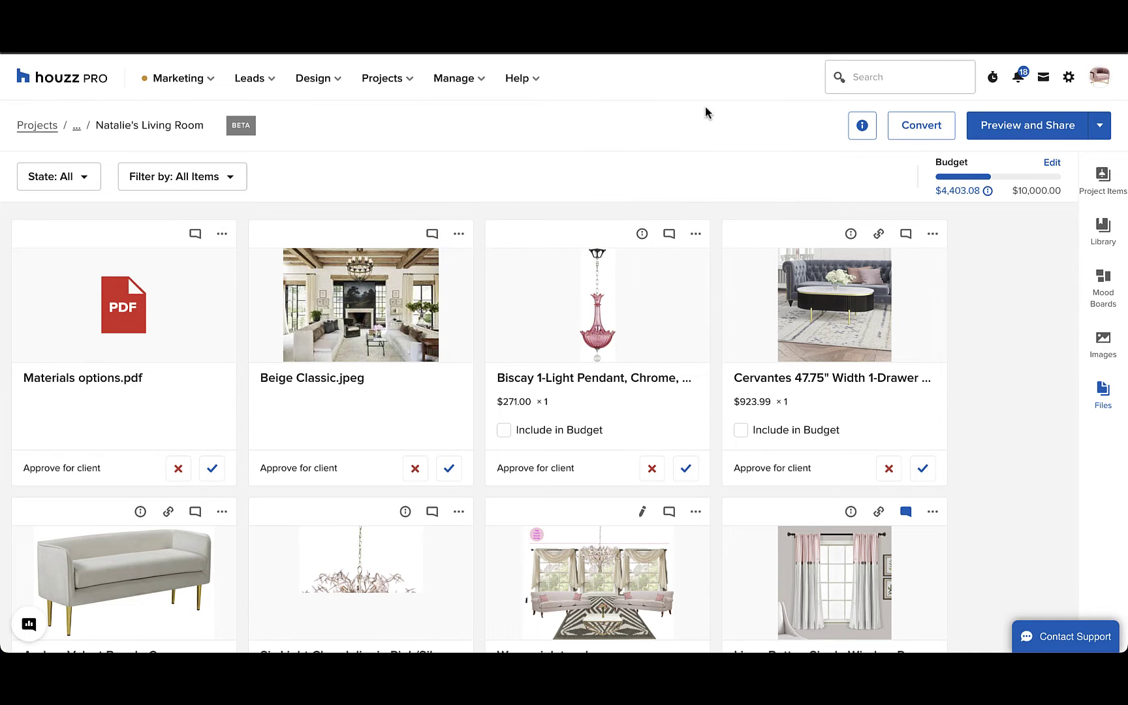
# Step: Preview the client view, check its Pricing, Item Details and Approvals settings, then start sharing
pyautogui.click(1102, 127)
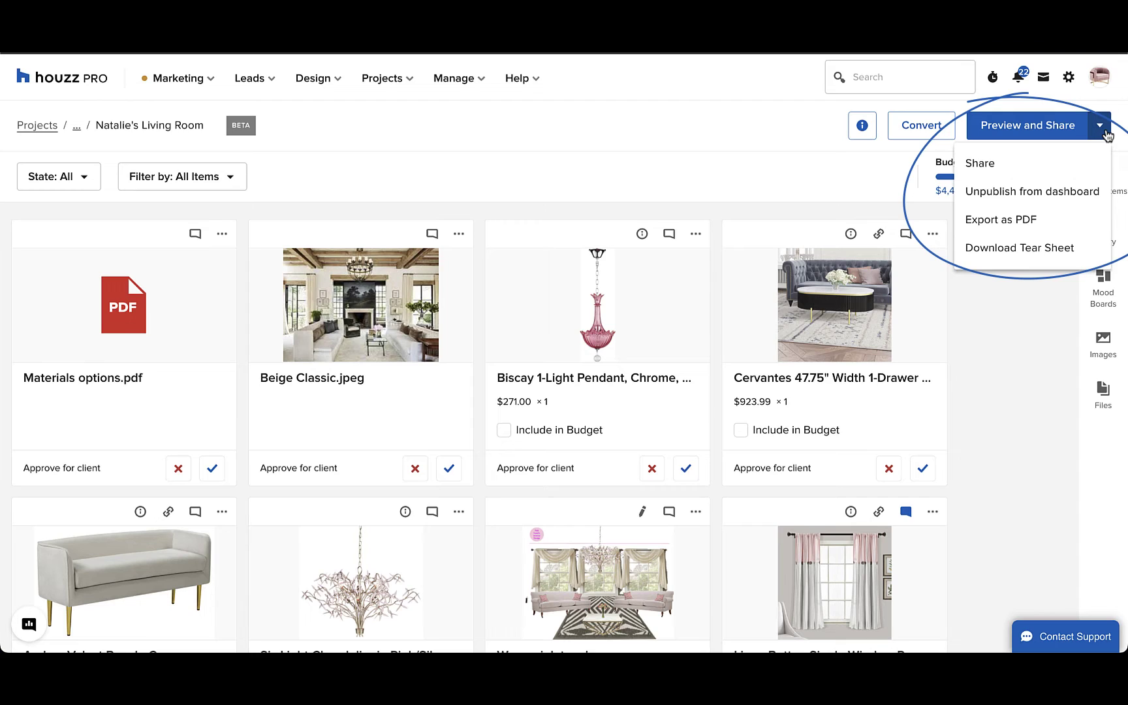
pyautogui.click(1105, 130)
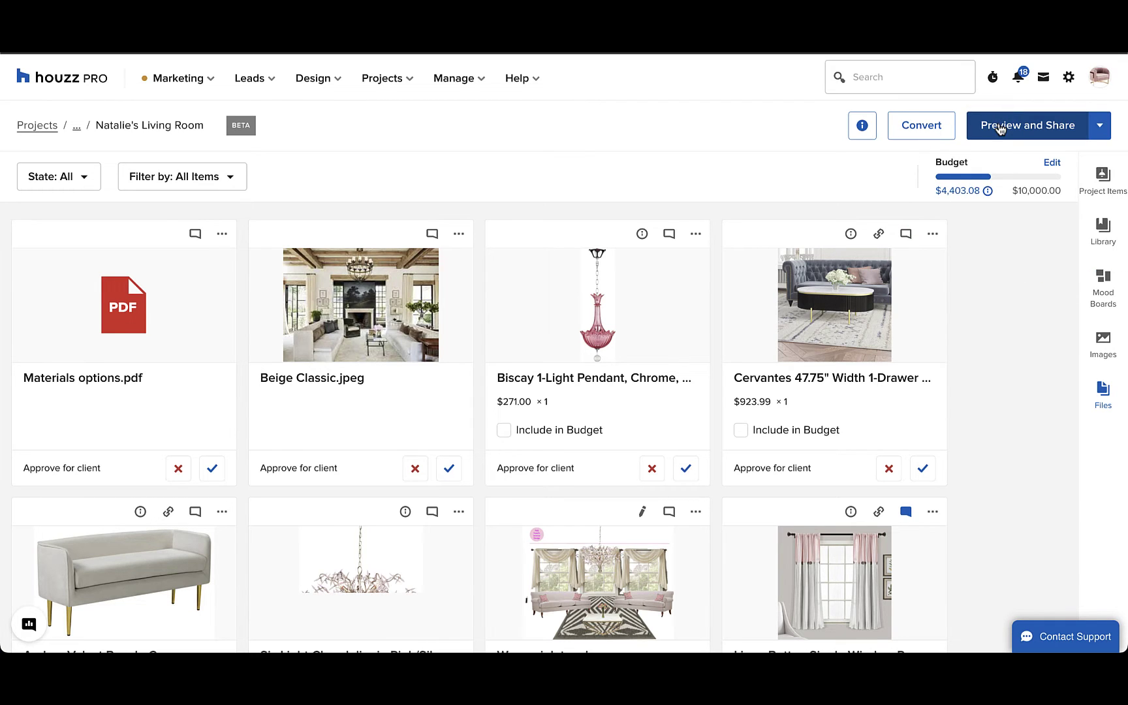
pyautogui.click(1000, 129)
pyautogui.click(322, 174)
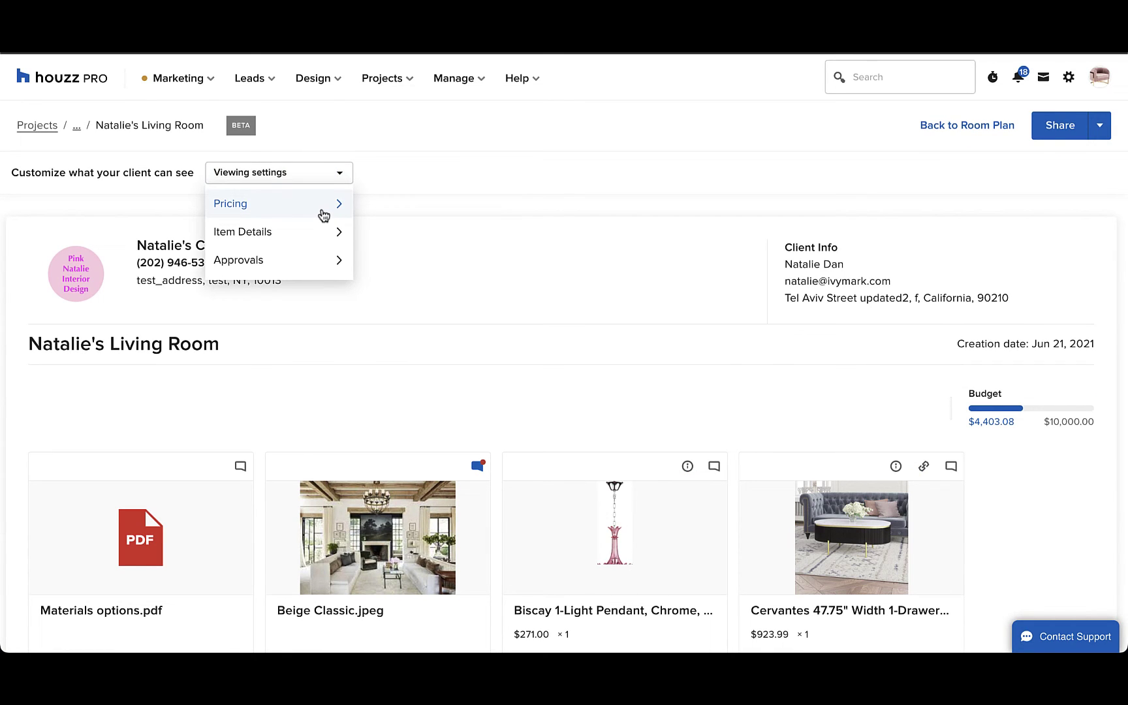
pyautogui.moveTo(324, 215)
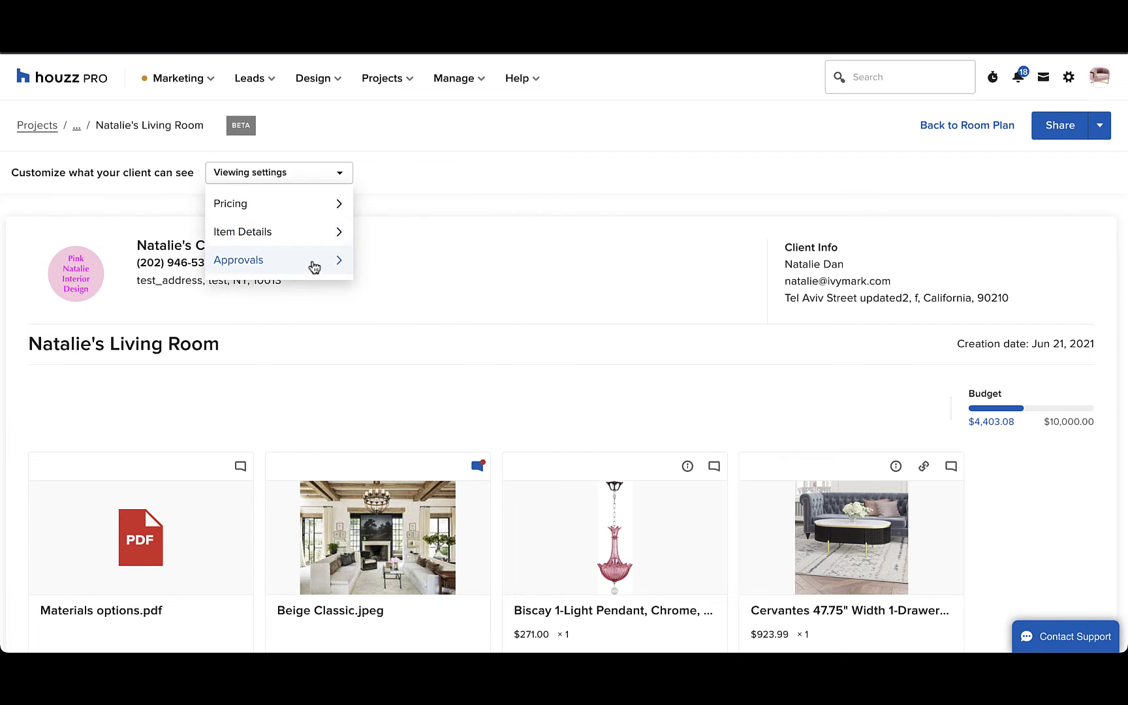
pyautogui.click(805, 125)
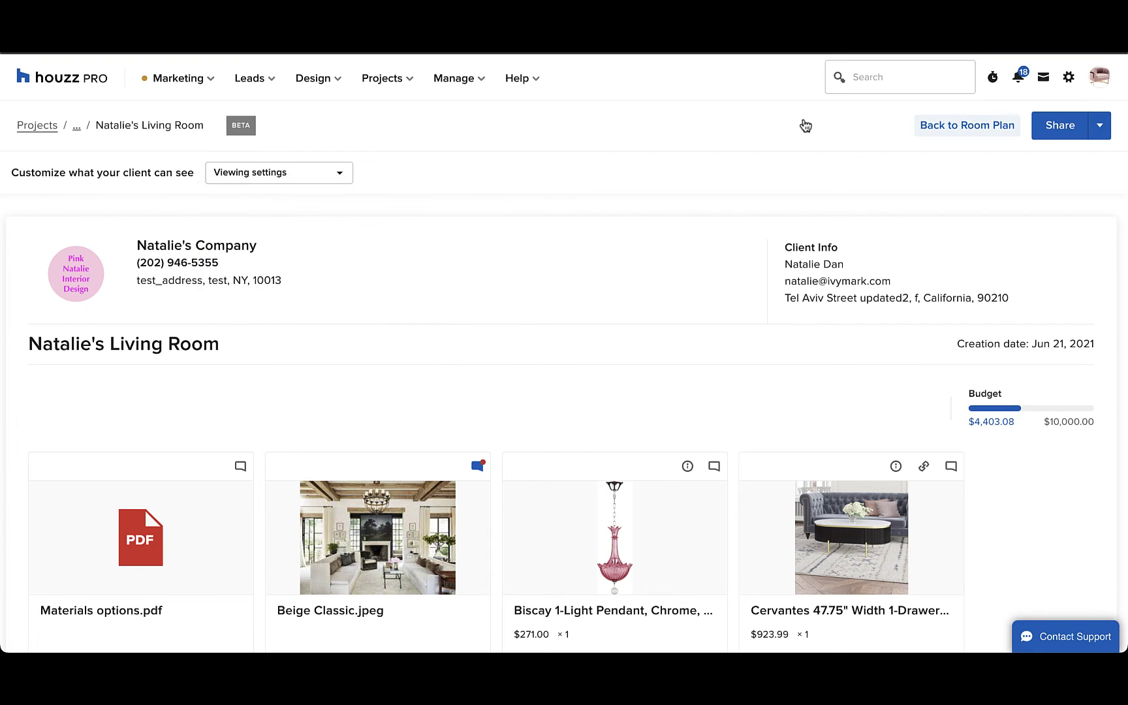
pyautogui.click(1062, 124)
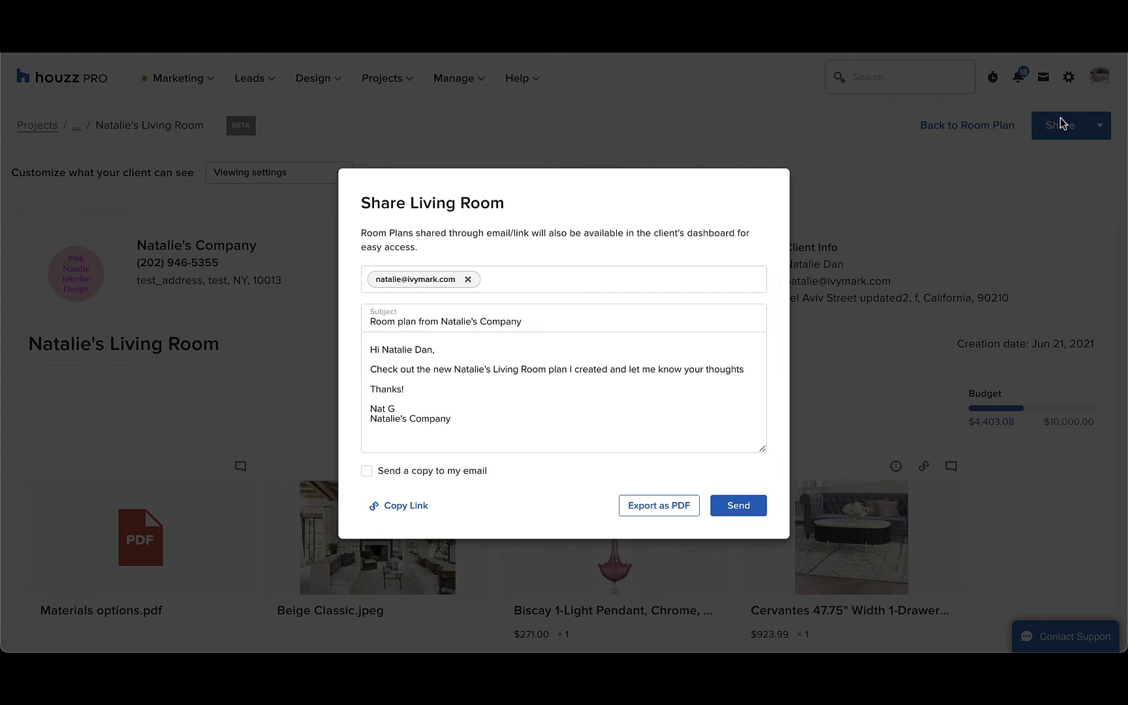
# Step: Send the Living Room plan to the client with 'Send a copy to my email' ticked
pyautogui.click(445, 472)
pyautogui.click(748, 512)
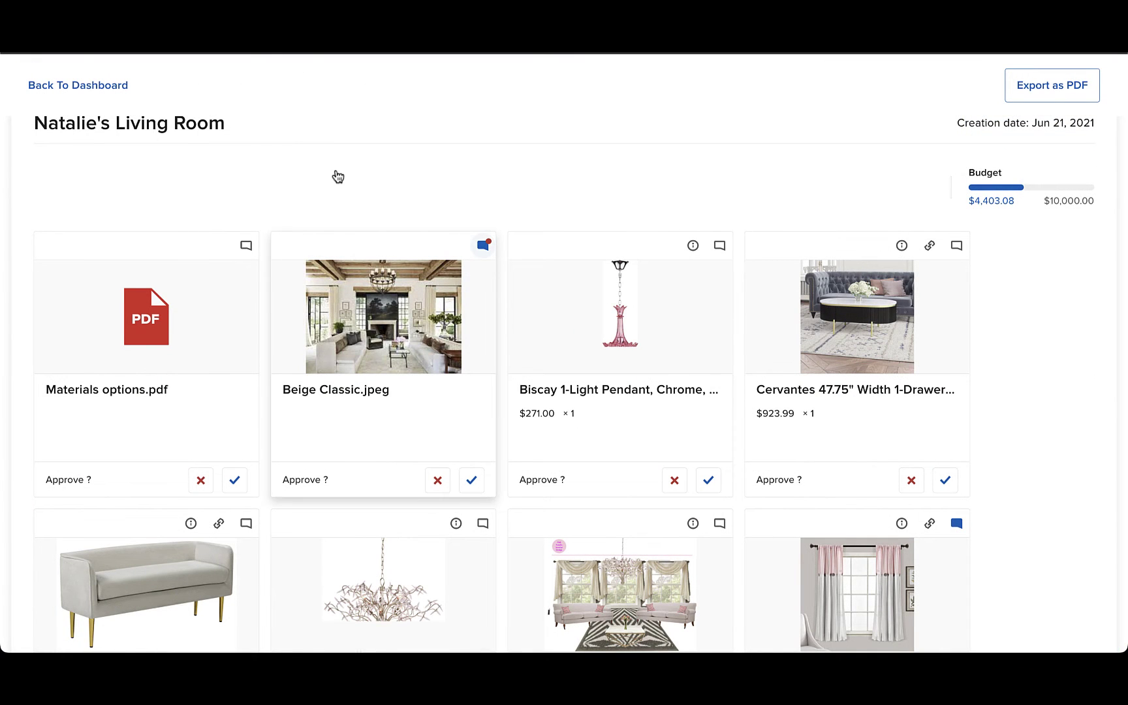
# Step: As the client, reply 'Yes!' on Beige Classic.jpeg and approve the Biscay pendant
pyautogui.click(487, 249)
pyautogui.write('Yes!')
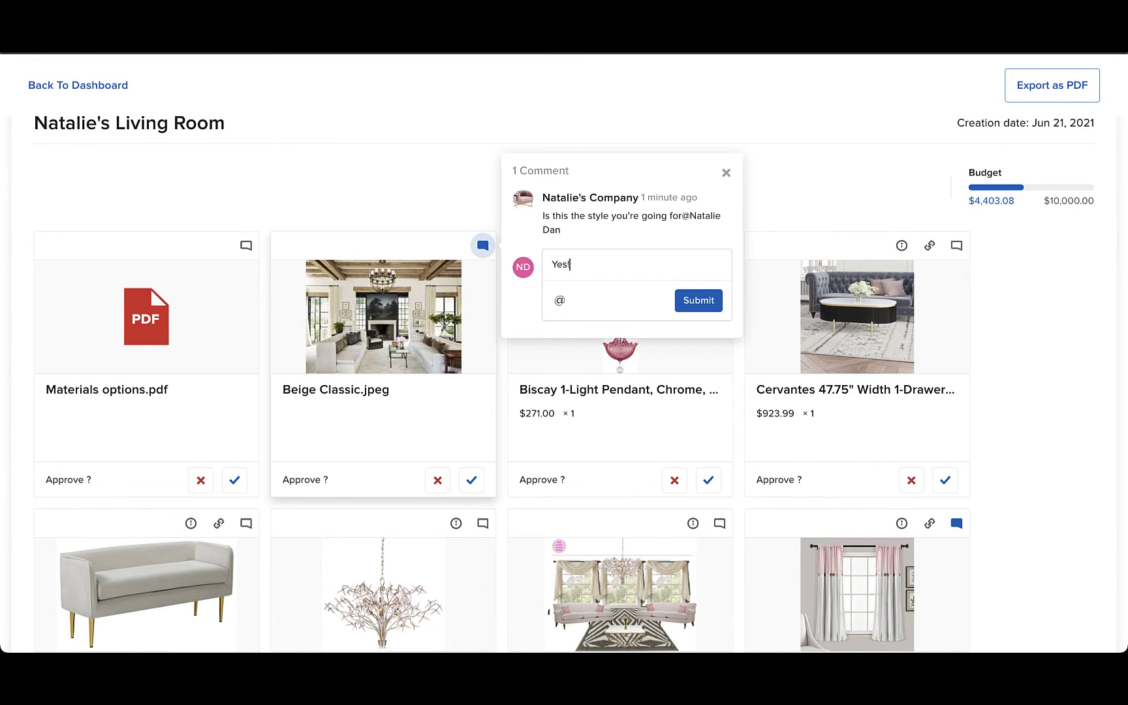
pyautogui.click(678, 303)
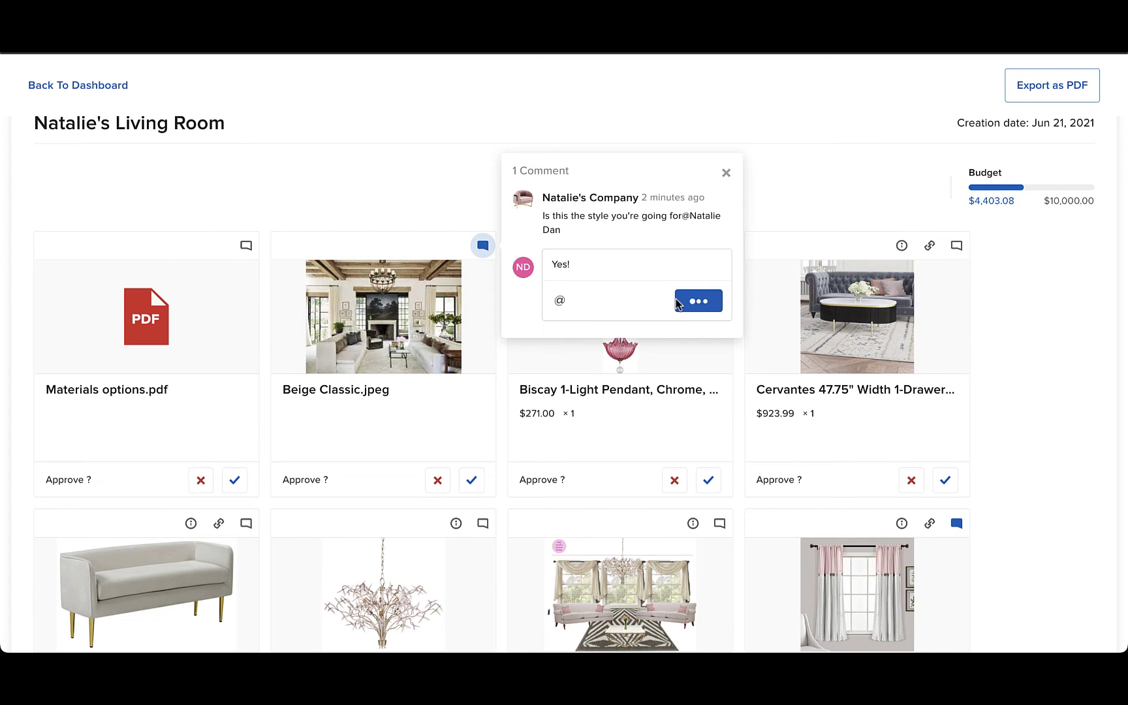
pyautogui.scroll(-1, 678, 303)
pyautogui.click(727, 125)
pyautogui.scroll(3, 523, 559)
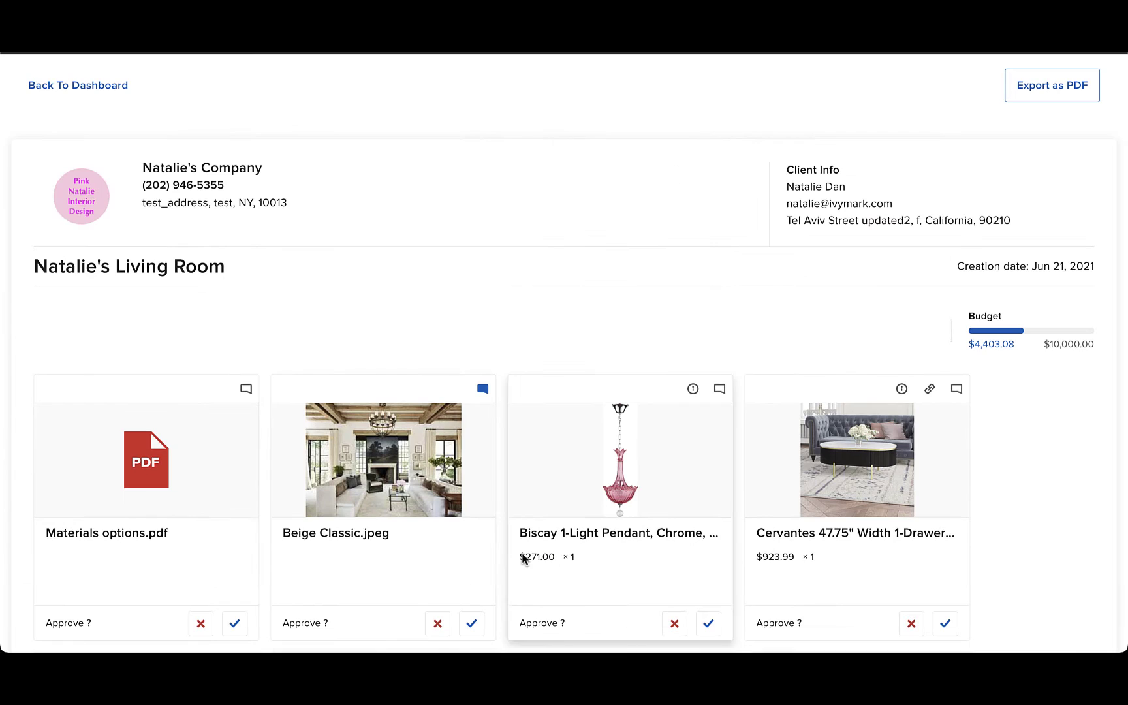
pyautogui.click(713, 627)
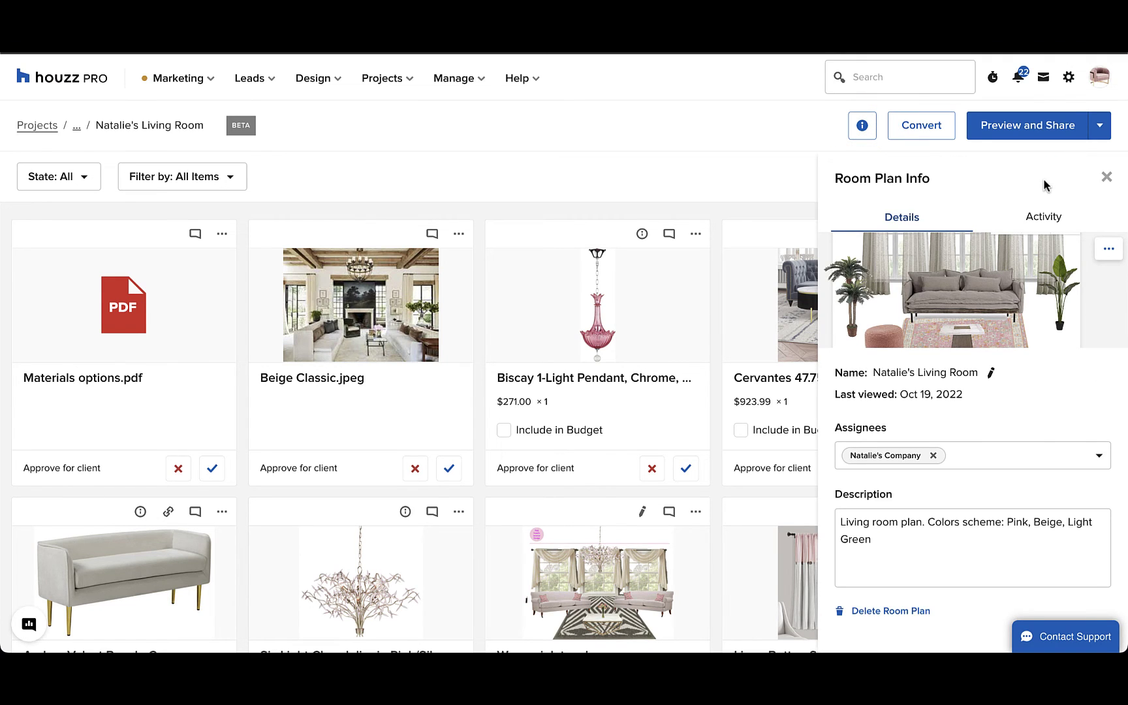
# Step: Scroll the Room Plan Info activity feed showing the client's approvals, declines and Yes! reply
pyautogui.click(1041, 218)
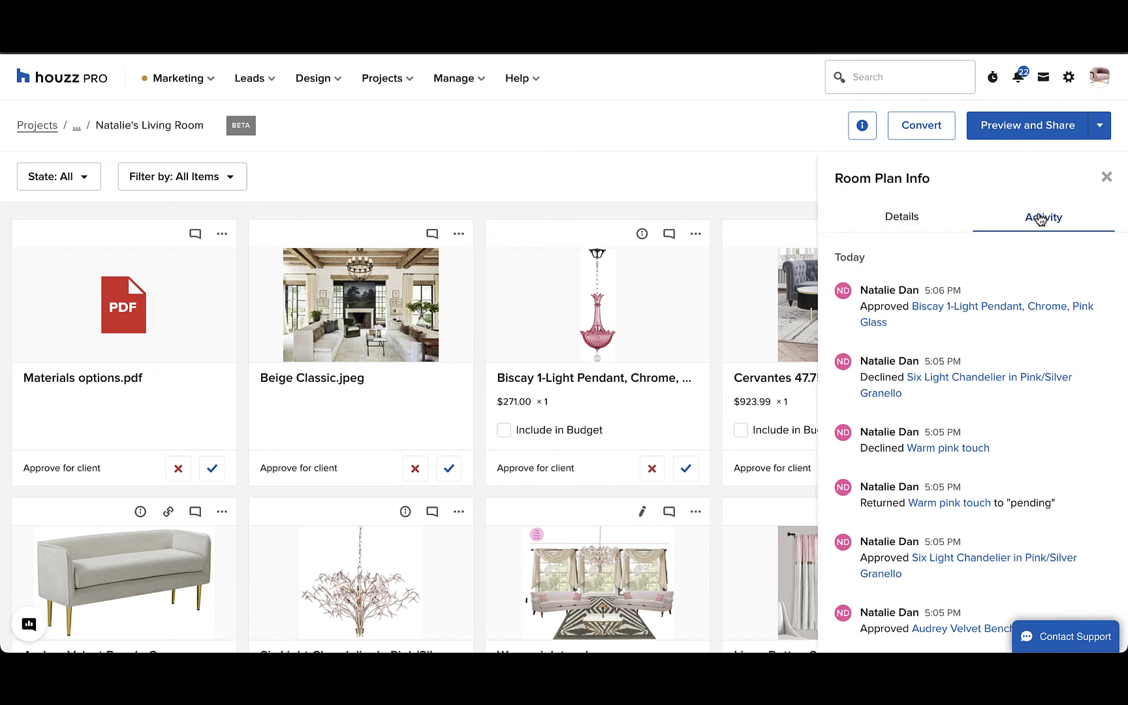
pyautogui.scroll(-5, 1043, 398)
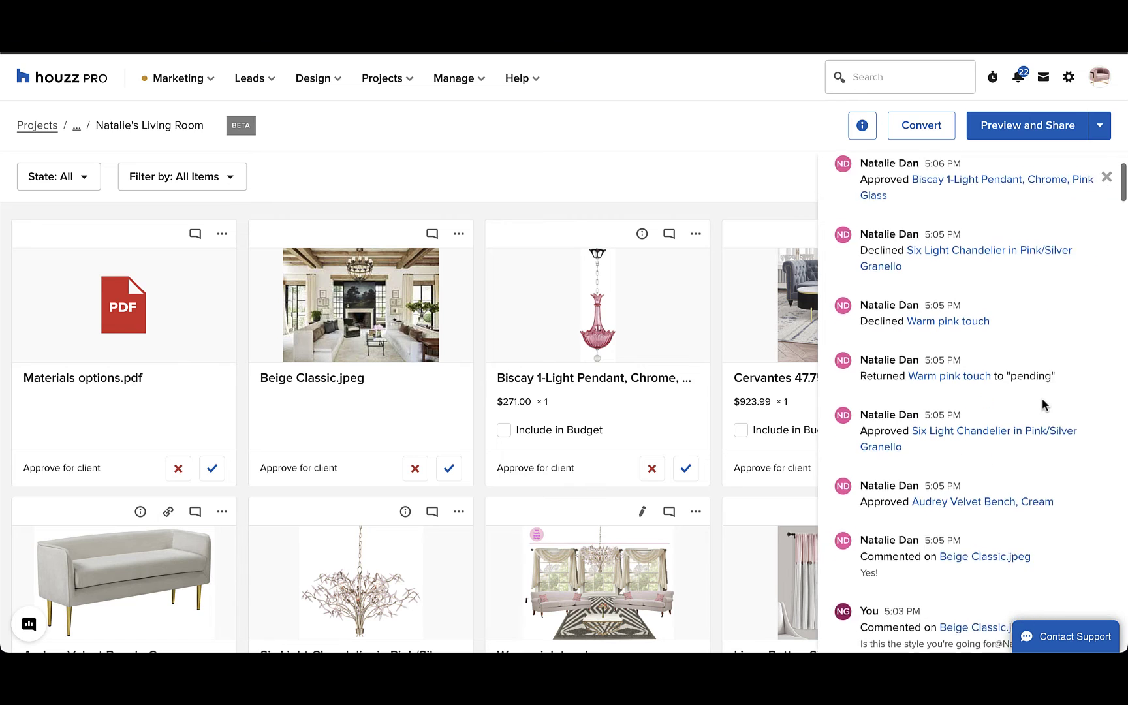
pyautogui.scroll(-4, 1044, 407)
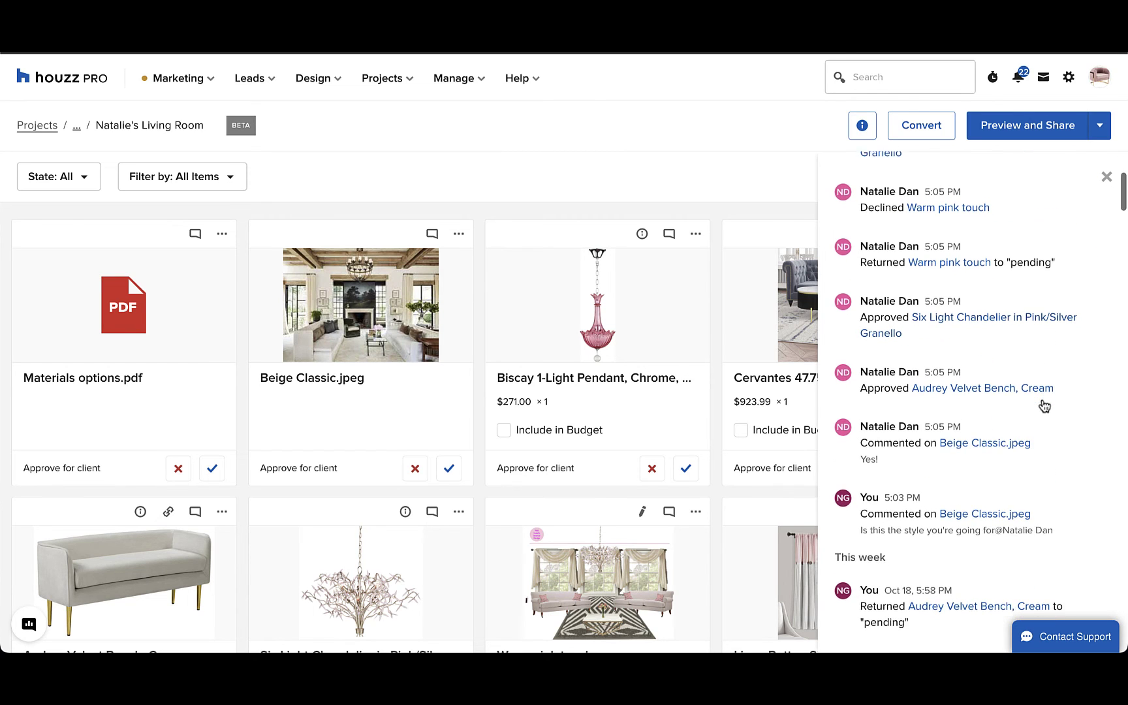
pyautogui.scroll(9, 1042, 405)
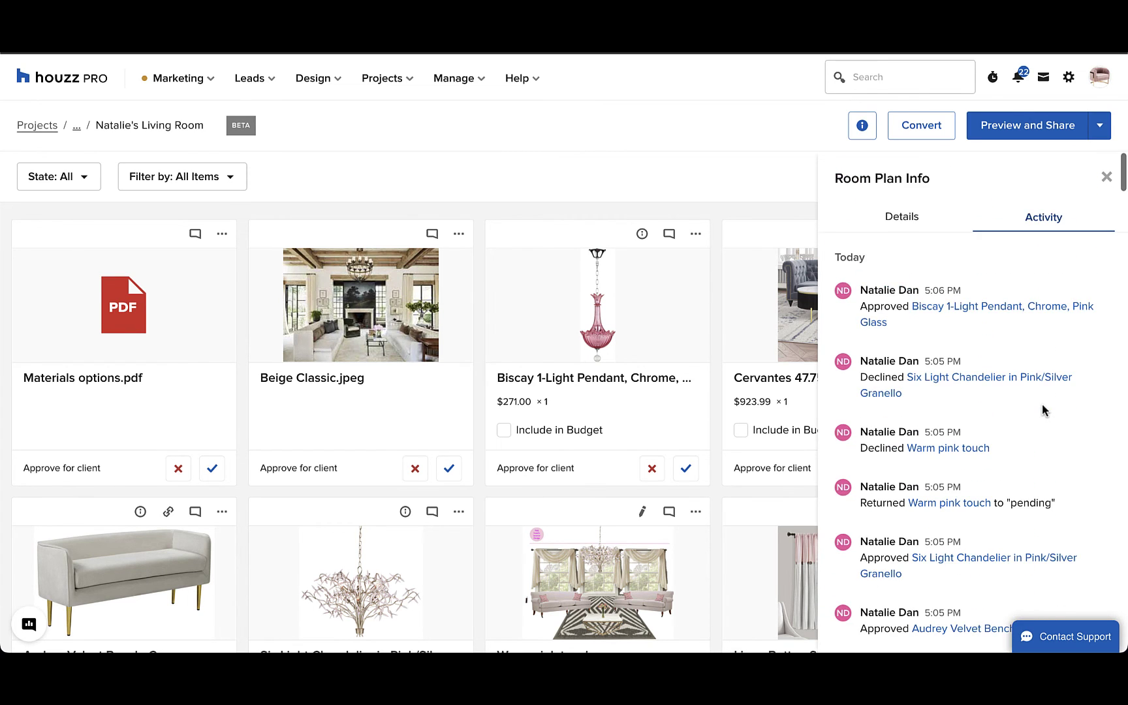
# Step: Set up converting the plan to an Invoice with all 12 items ($8,608.37) selected
pyautogui.click(919, 129)
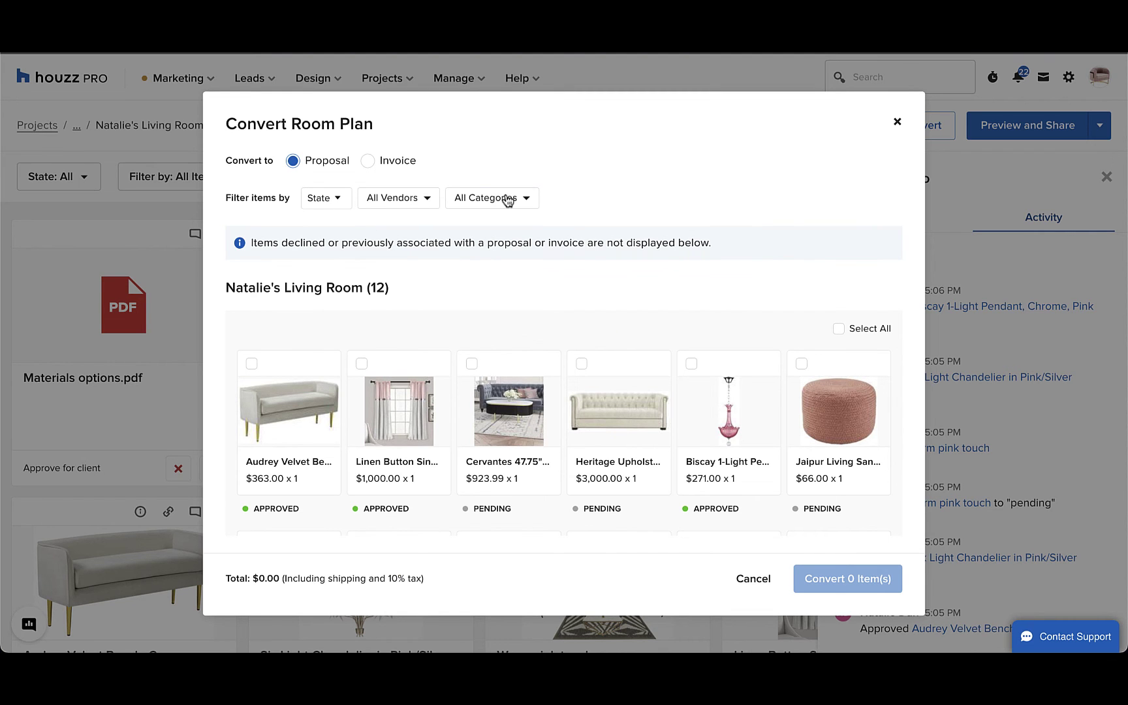
pyautogui.click(395, 171)
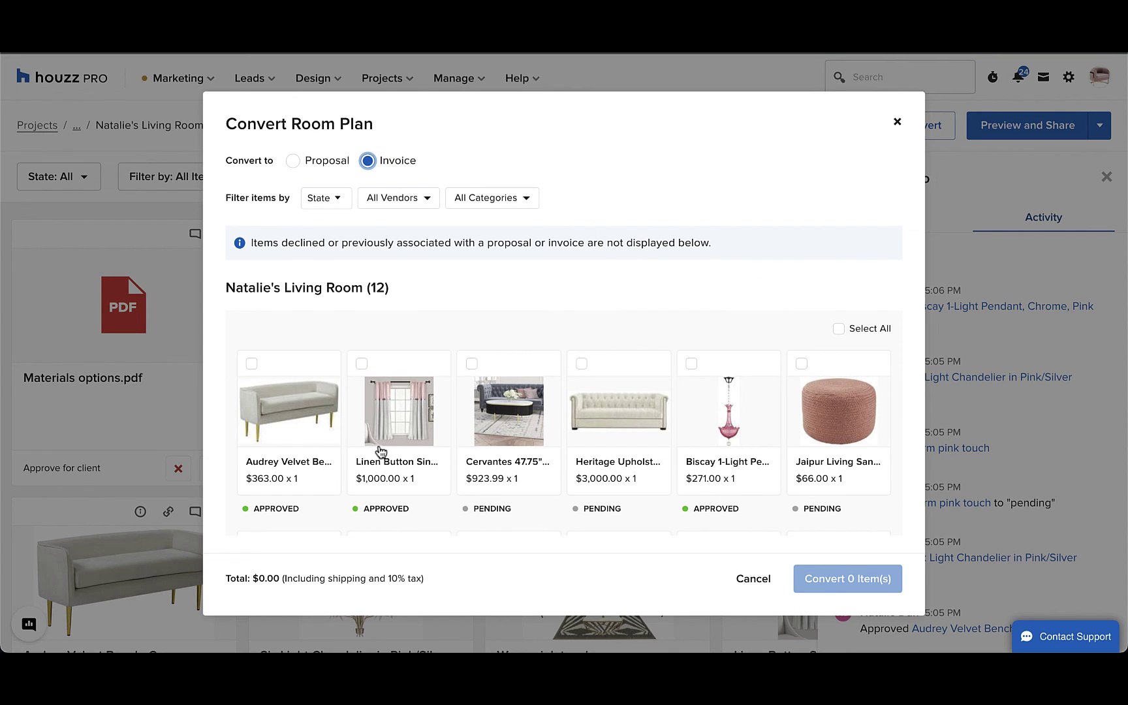
pyautogui.scroll(-2, 381, 450)
pyautogui.scroll(2, 381, 450)
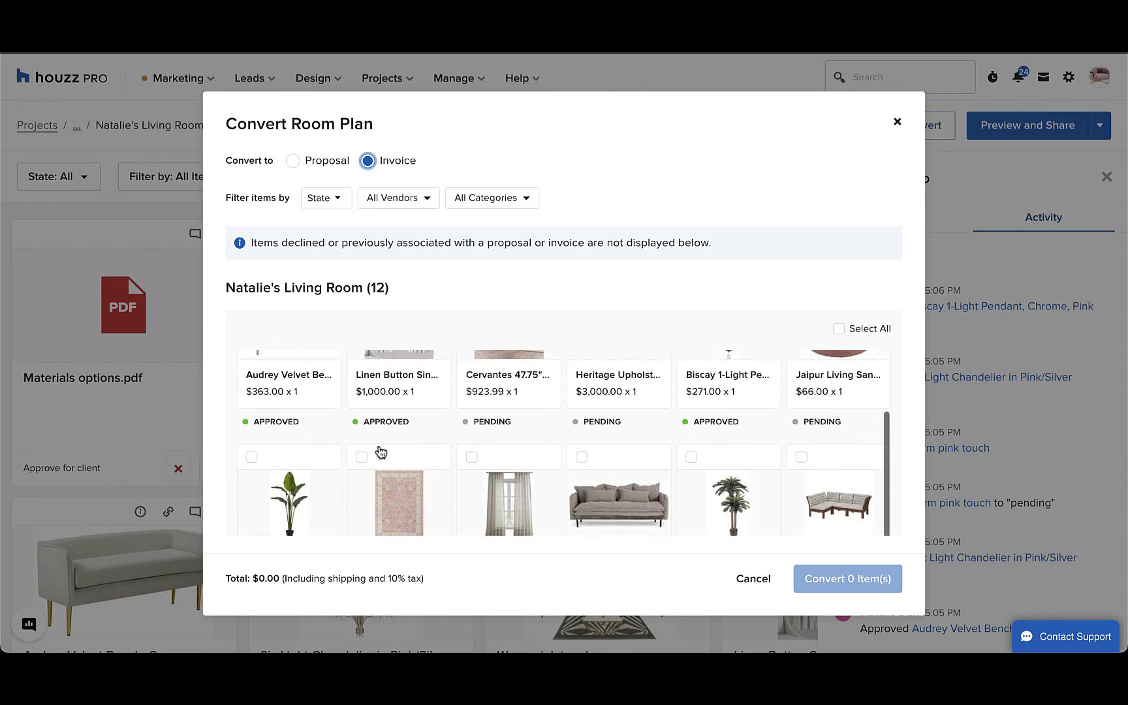
pyautogui.click(839, 329)
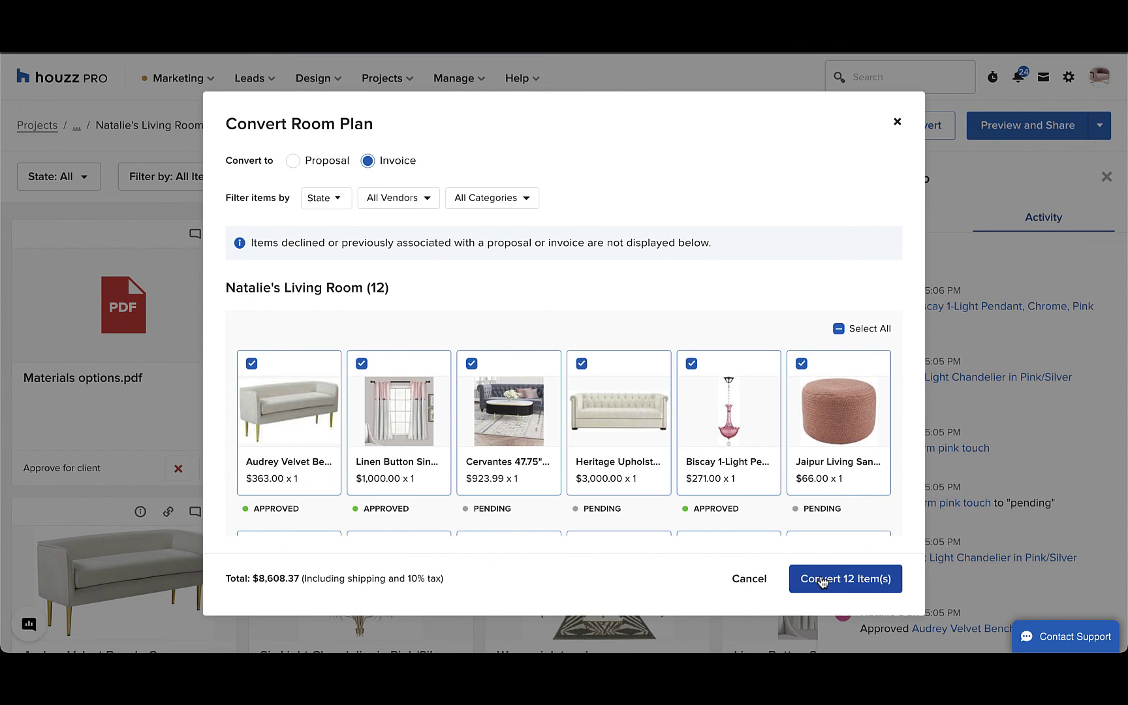